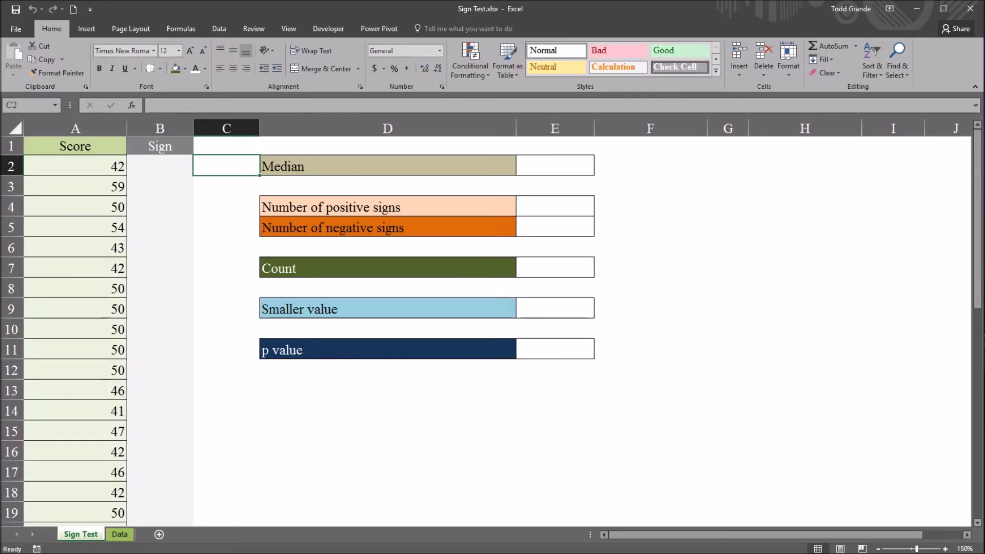
# Examine the Score column's data, from its header and first score through the whole of column A.
pyautogui.click(75, 129)
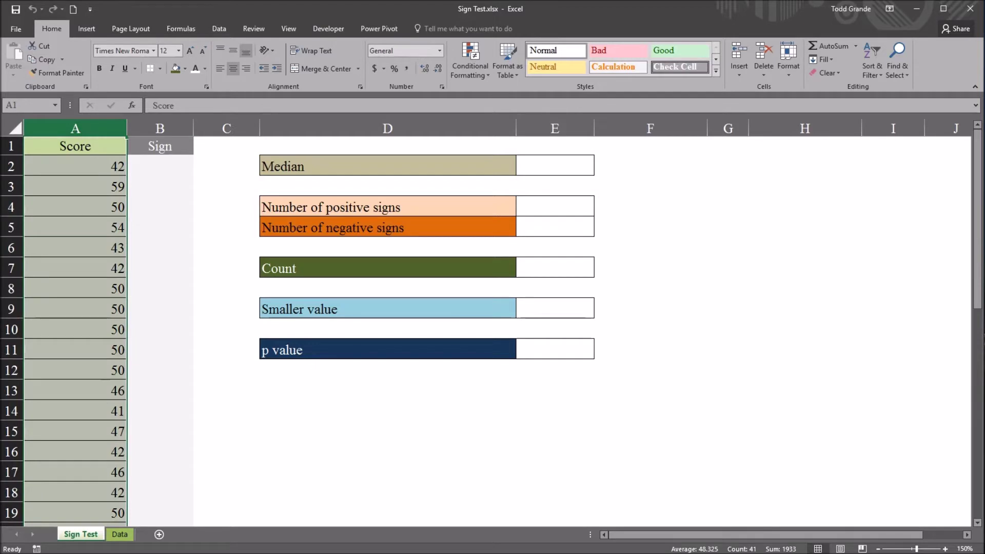
pyautogui.click(75, 146)
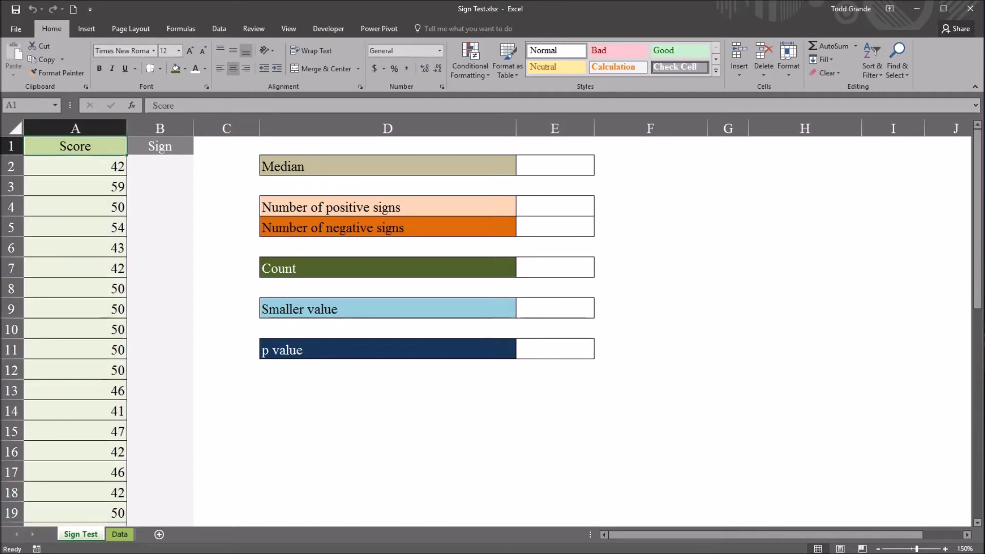
pyautogui.moveTo(977, 221)
pyautogui.mouseDown()
pyautogui.moveTo(977, 433)
pyautogui.moveTo(977, 220)
pyautogui.mouseUp()
pyautogui.click(75, 166)
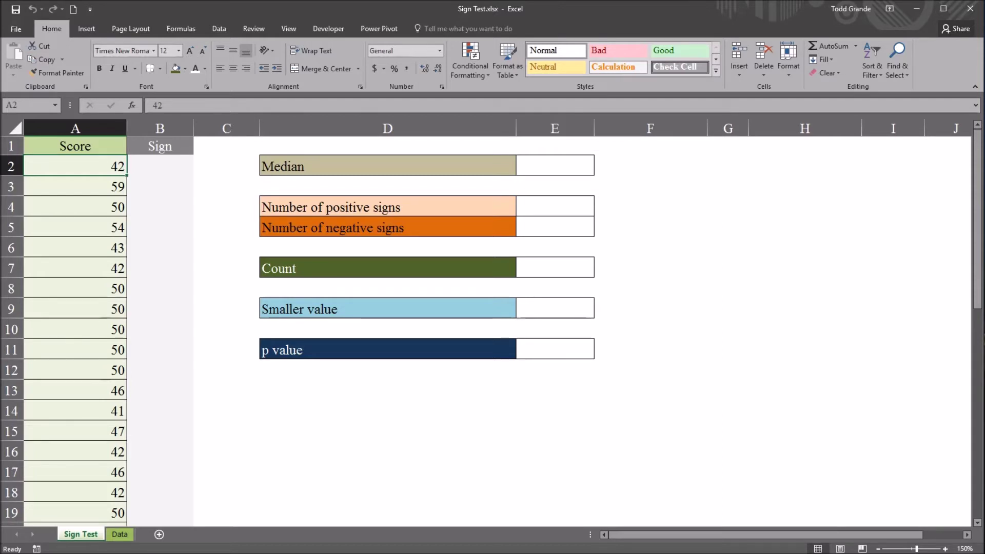
pyautogui.click(75, 128)
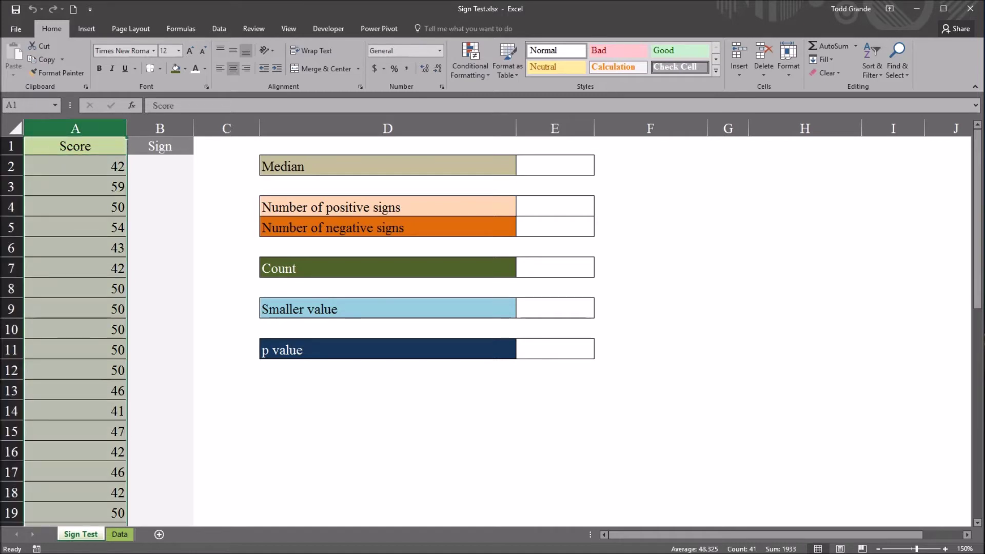
pyautogui.click(226, 165)
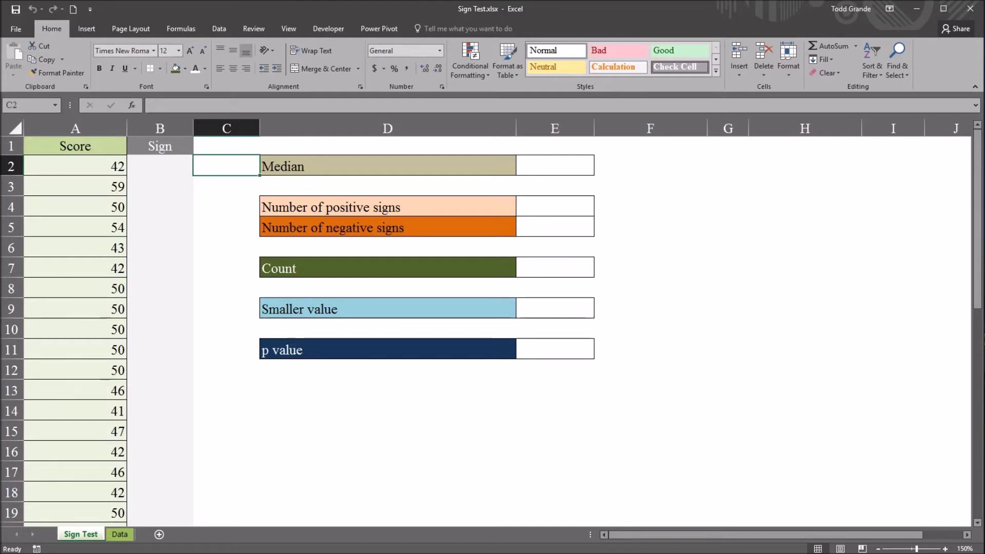
pyautogui.click(75, 128)
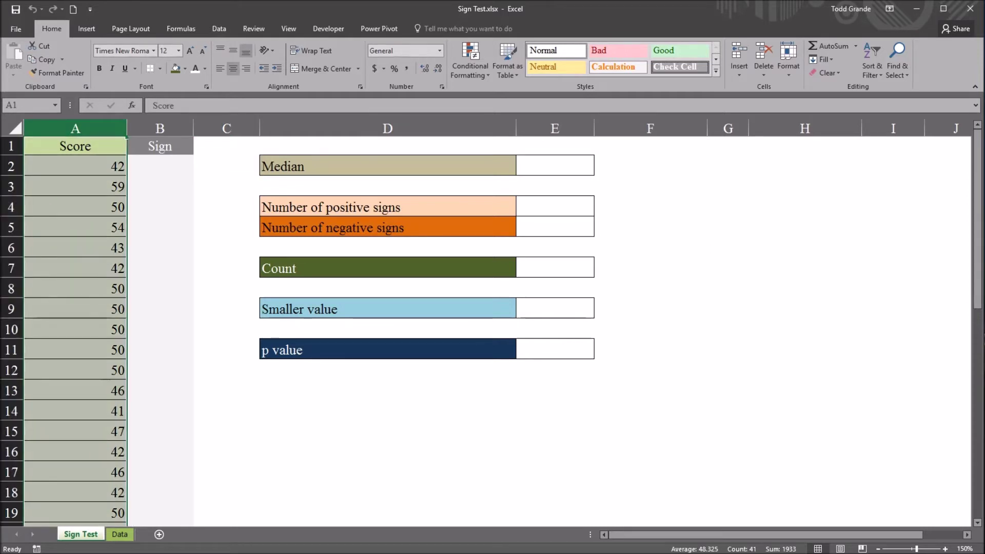
pyautogui.click(75, 166)
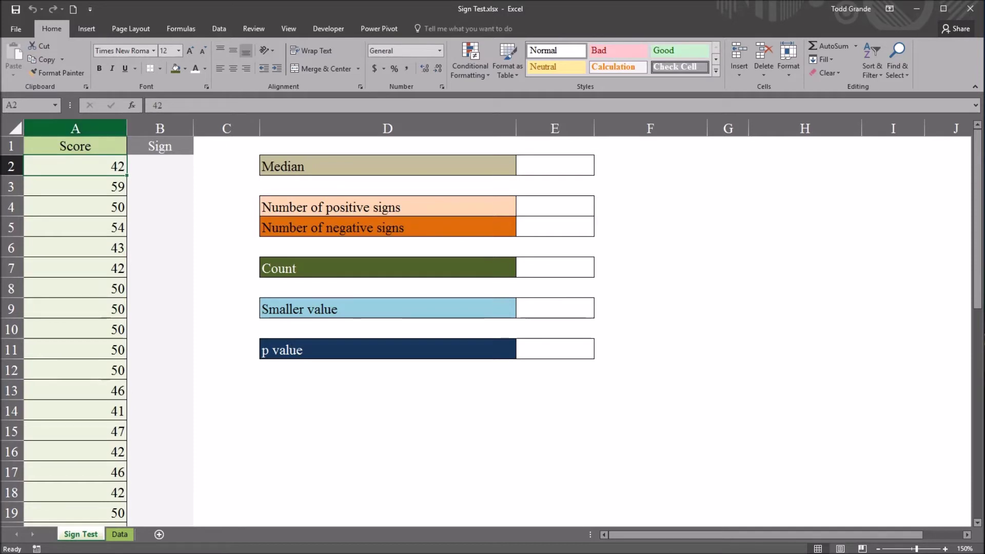
pyautogui.click(74, 128)
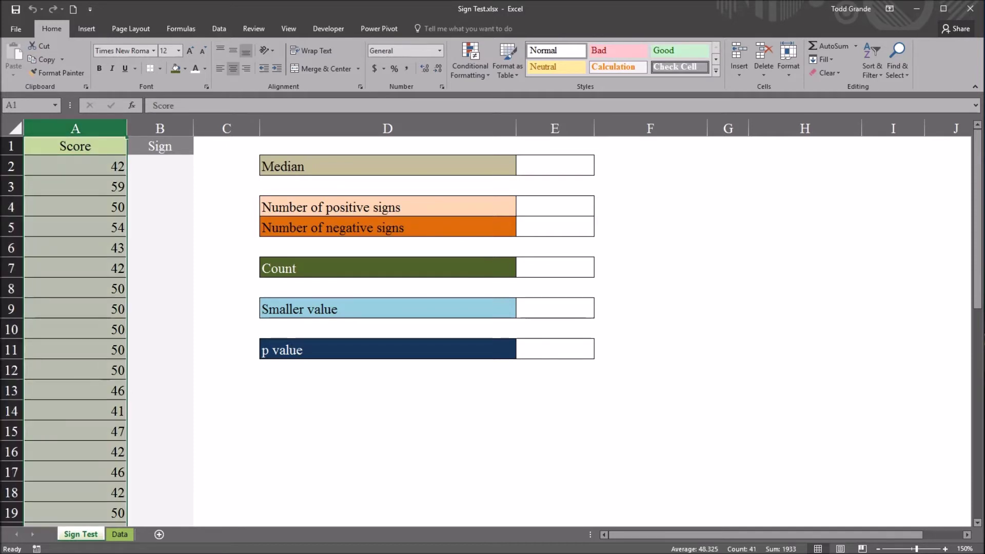
pyautogui.click(75, 165)
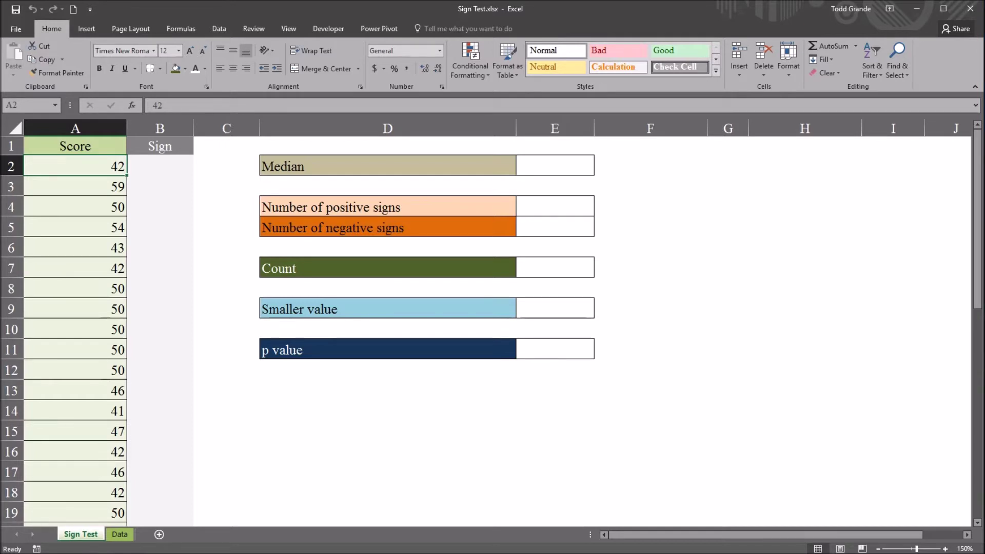
pyautogui.click(226, 165)
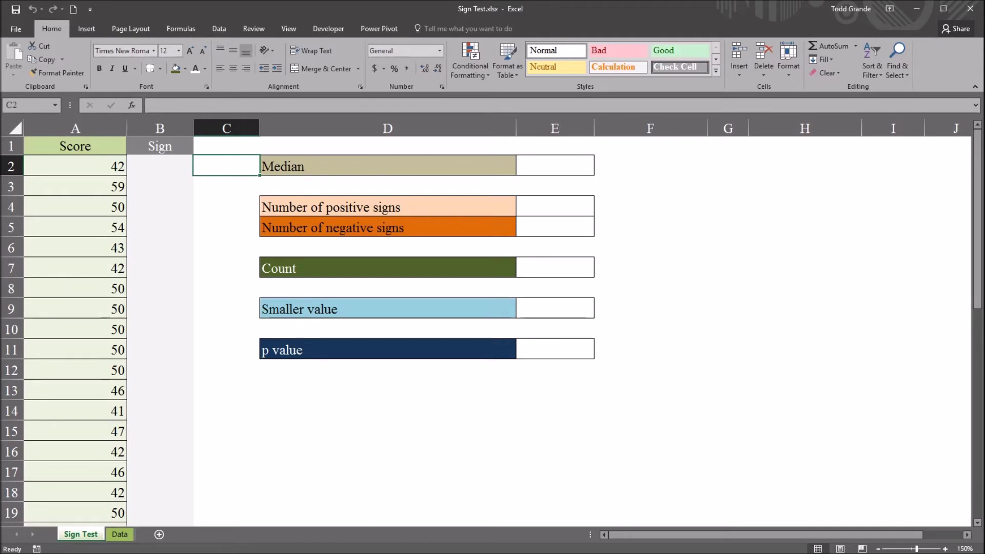
pyautogui.click(75, 165)
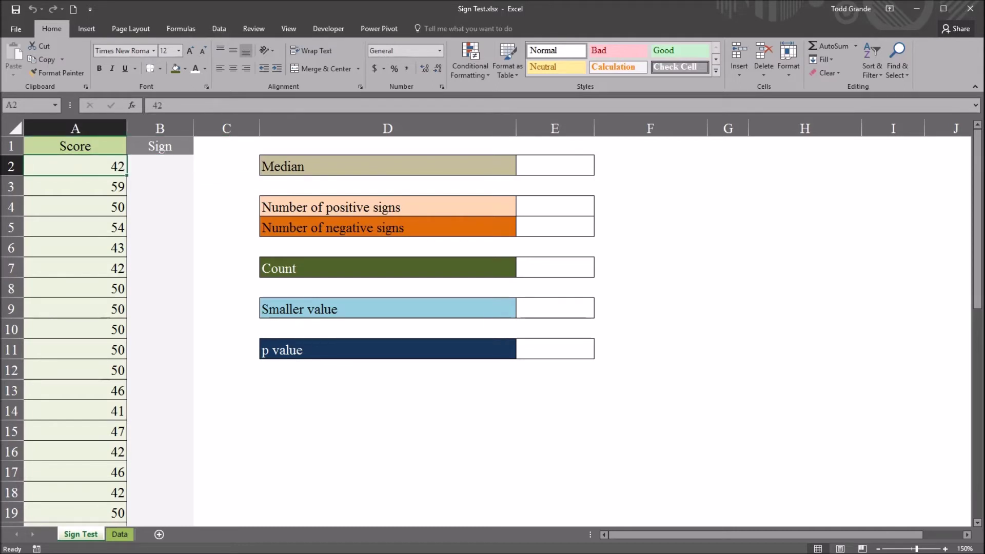
pyautogui.click(74, 128)
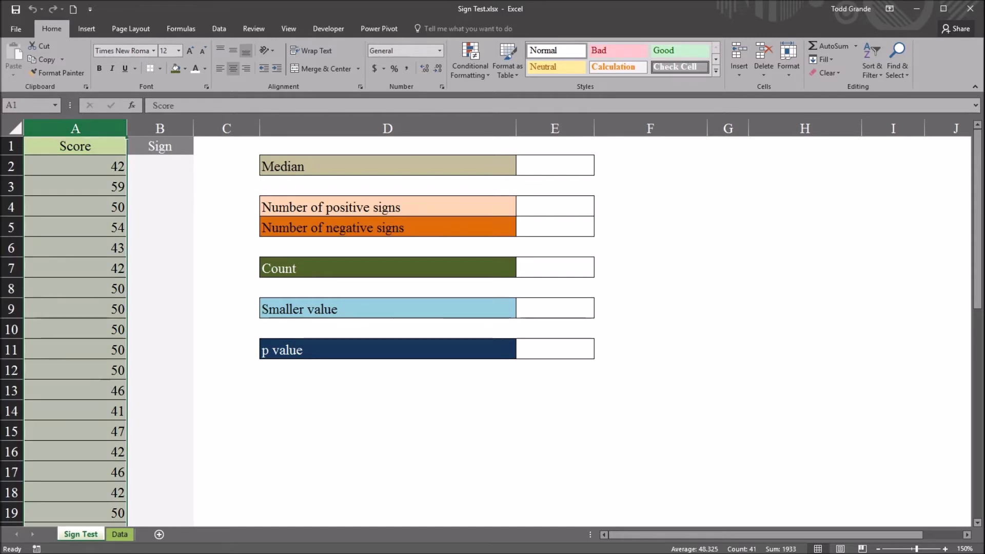
# Enter 50 as the hypothesized median in cell E2.
pyautogui.click(75, 165)
pyautogui.click(555, 165)
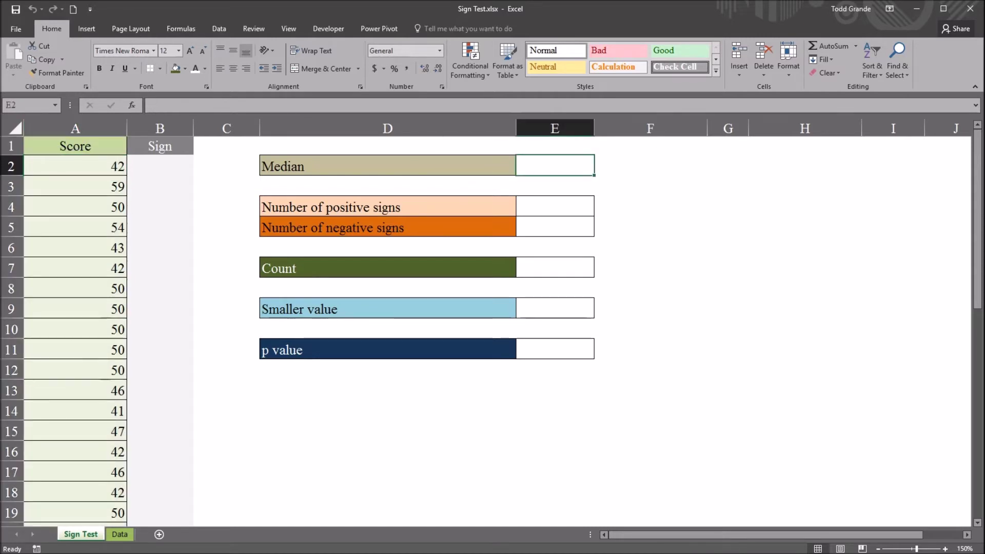
pyautogui.write('50')
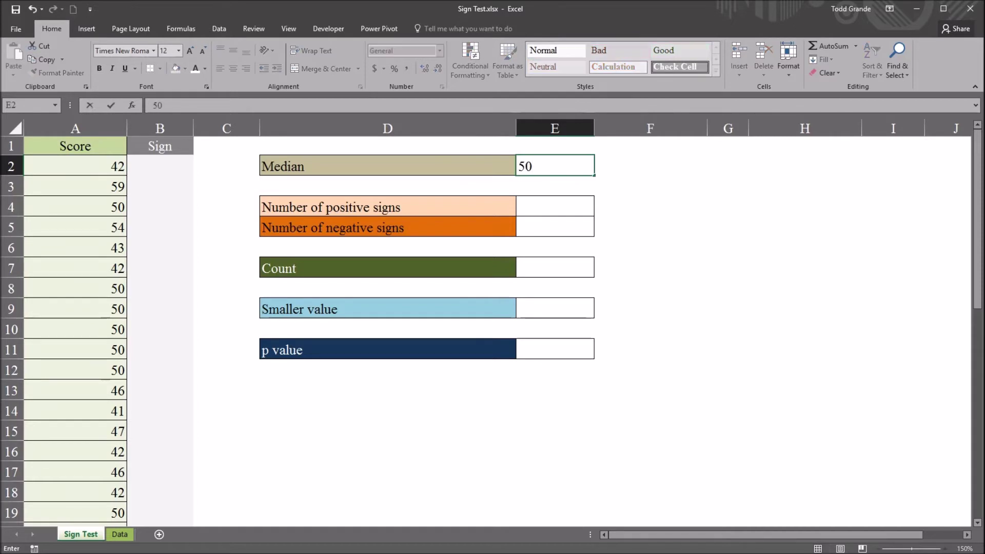
# Enter the formula =SIGN(A2-$E$2) in cell B2, with the median reference made absolute.
pyautogui.click(160, 165)
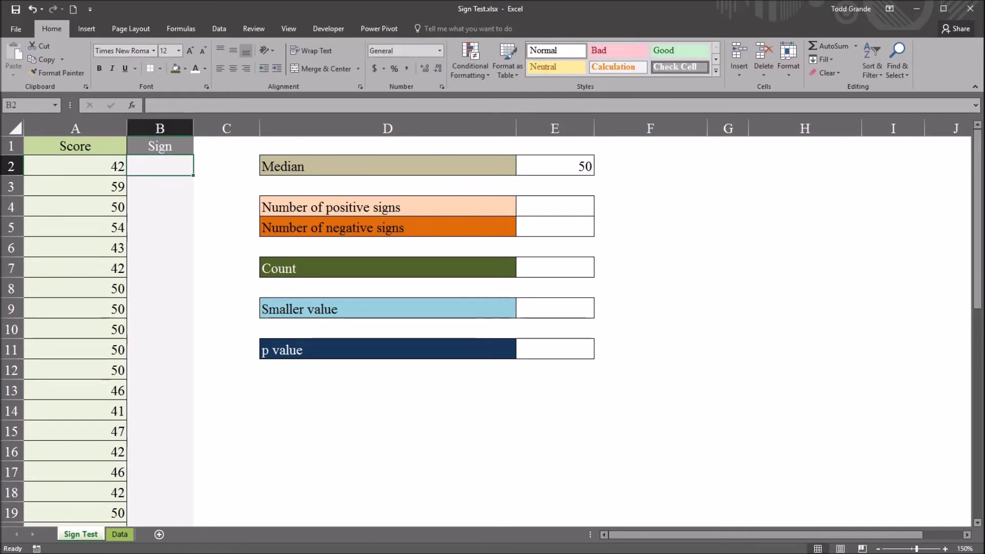
pyautogui.write('=')
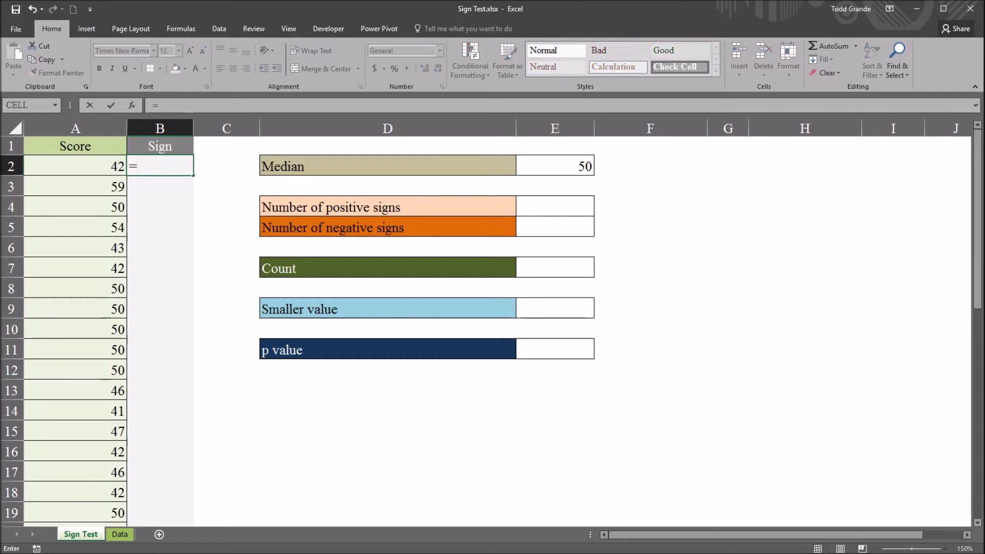
pyautogui.write('si')
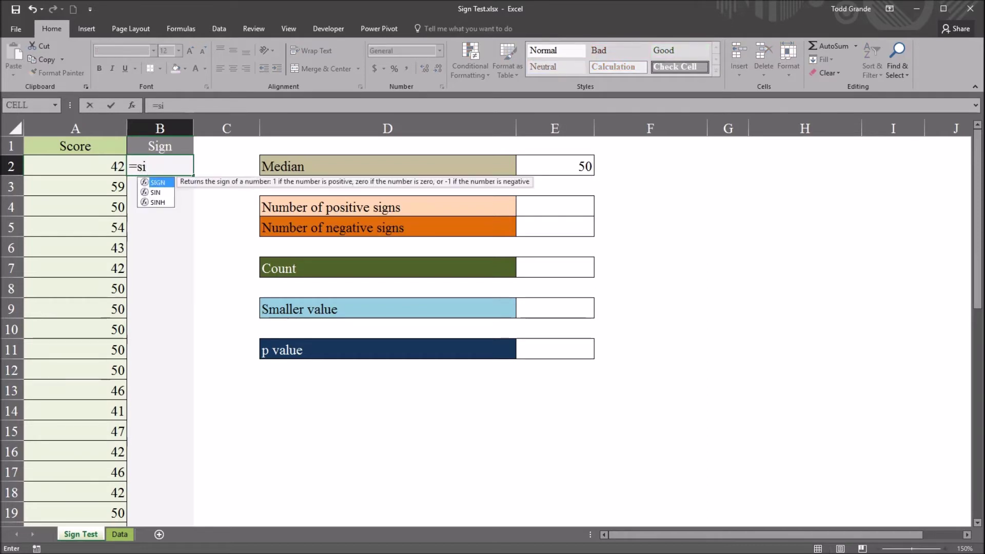
pyautogui.write('gn')
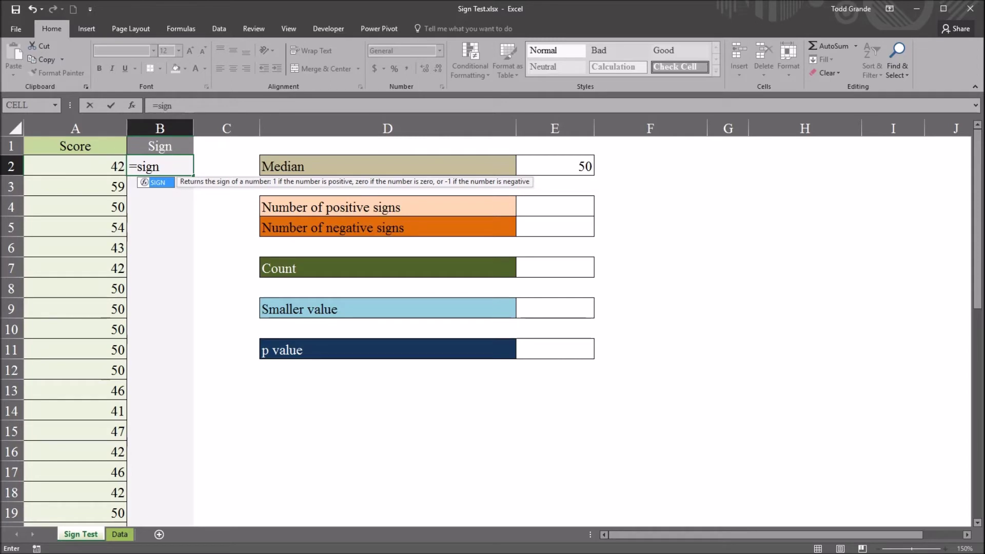
pyautogui.write('(')
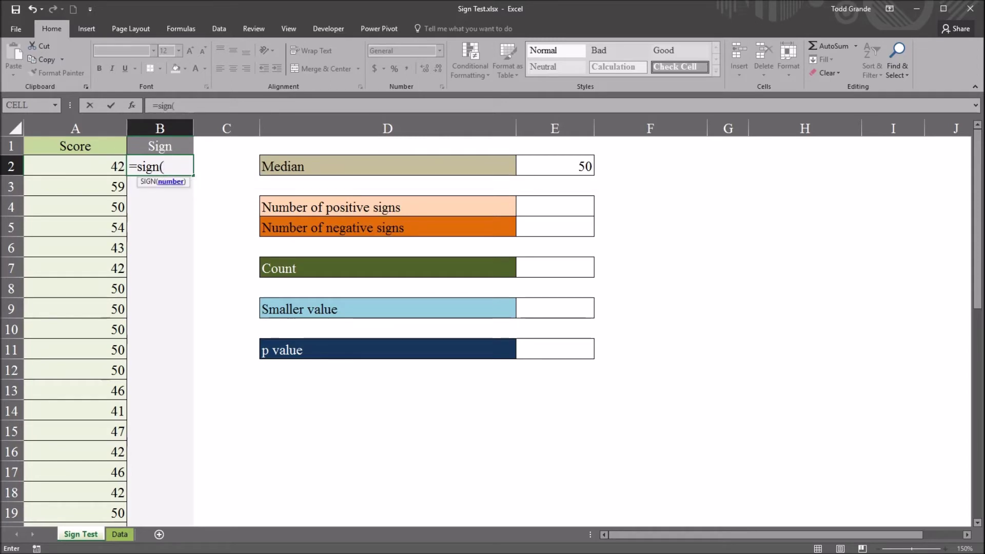
pyautogui.press('Left')
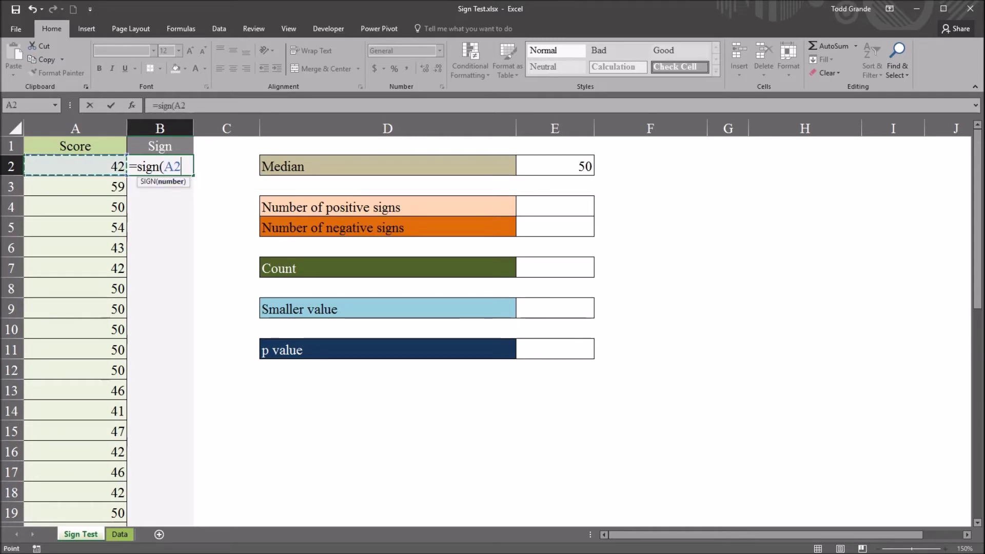
pyautogui.write('-')
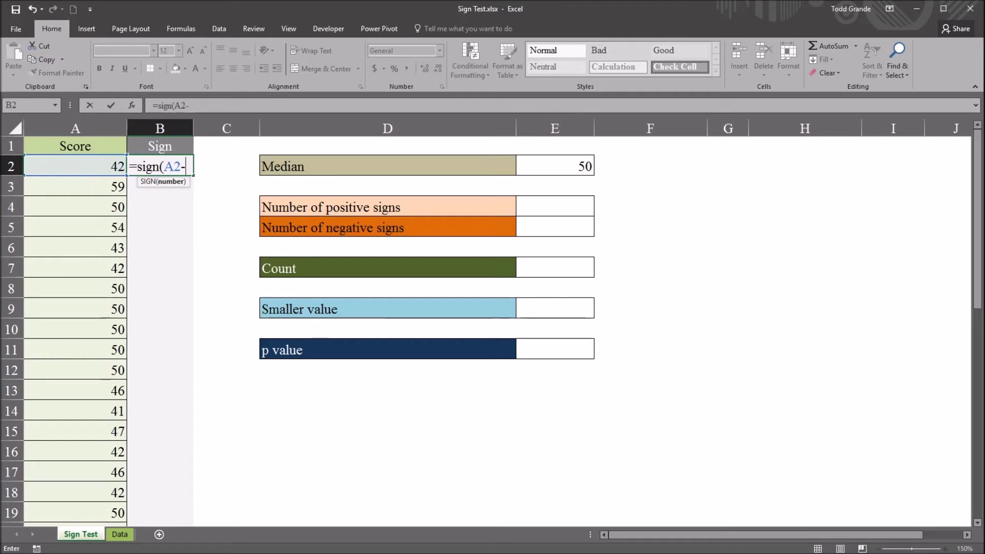
pyautogui.press('Right')
pyautogui.press('Right')
pyautogui.press('Right')
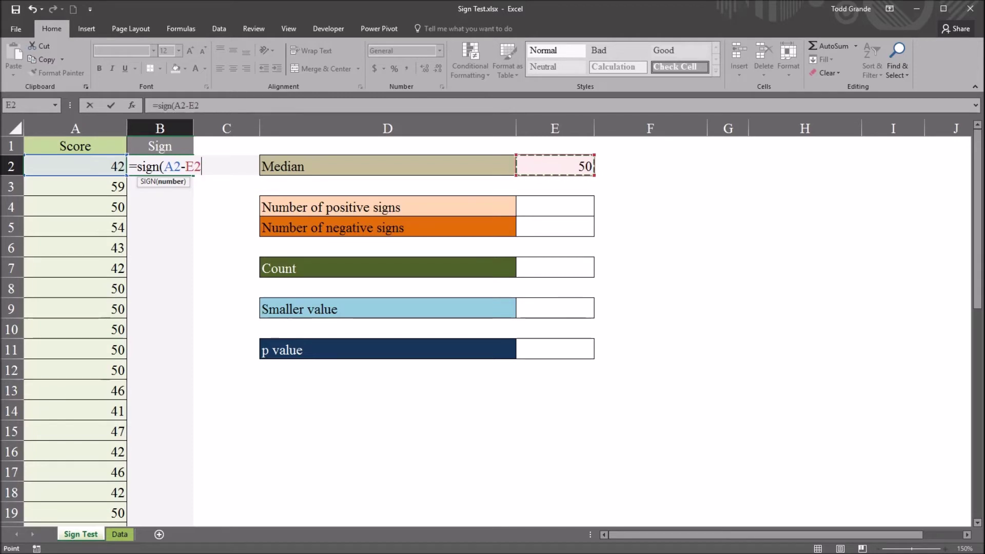
pyautogui.press('F4')
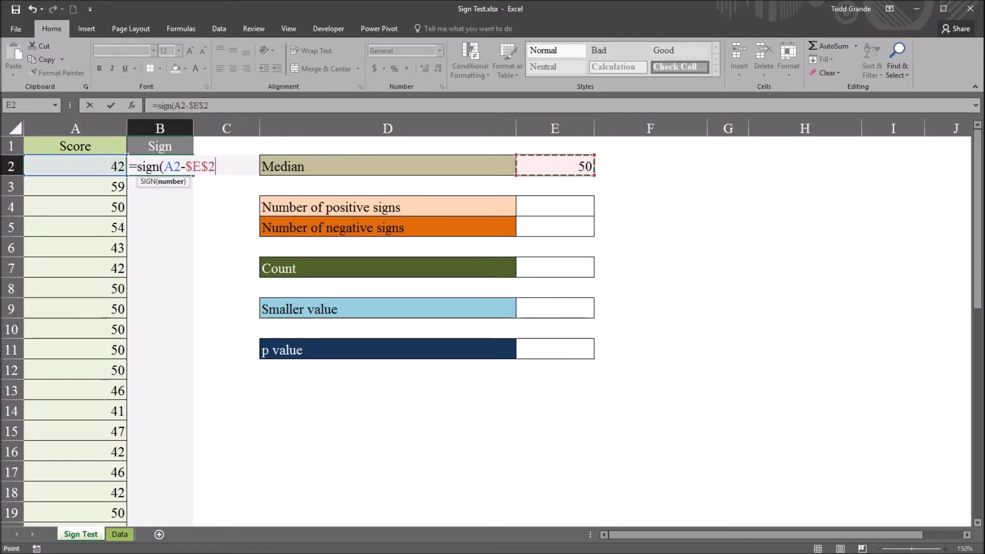
pyautogui.press('Return')
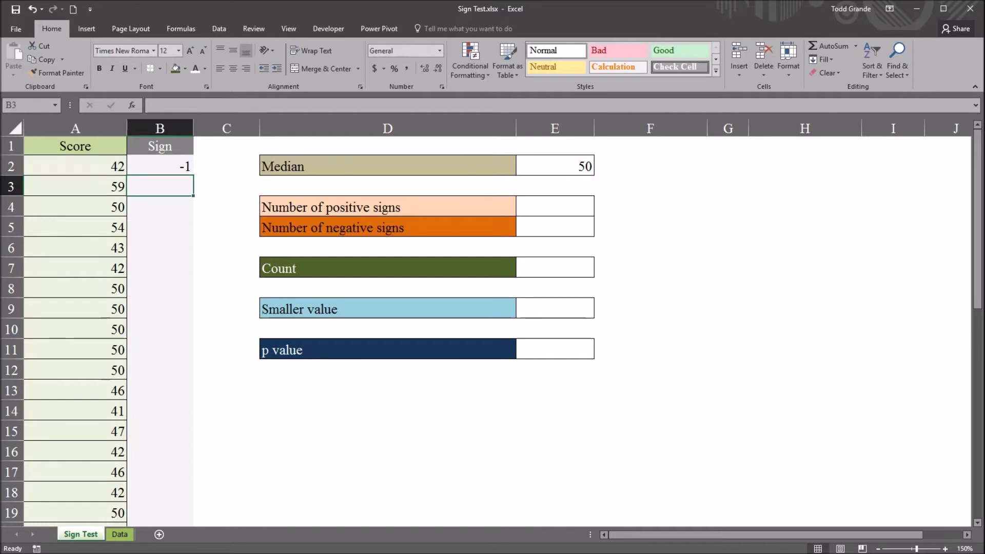
# Fill the sign formula from B2 down the Sign column through B41.
pyautogui.click(159, 166)
pyautogui.click(74, 167)
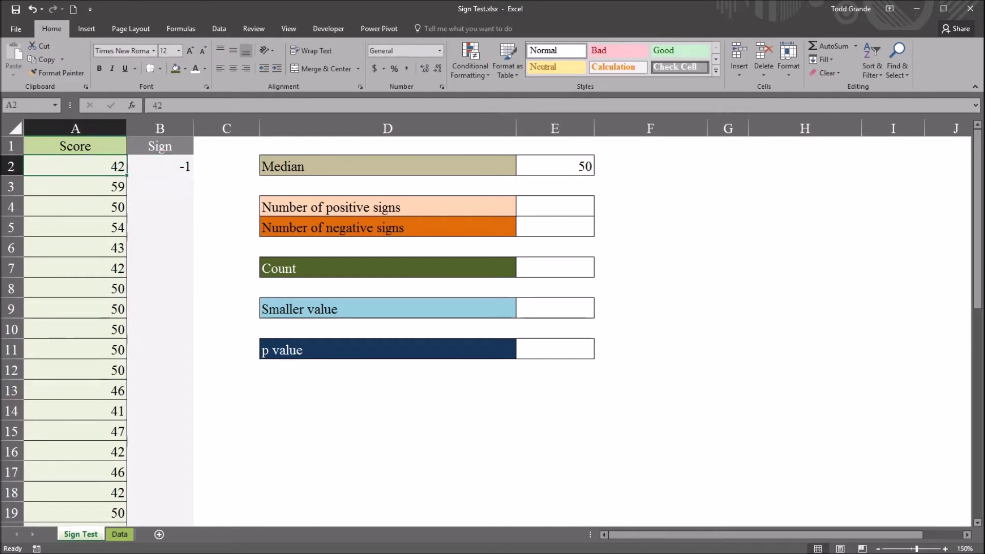
pyautogui.click(555, 166)
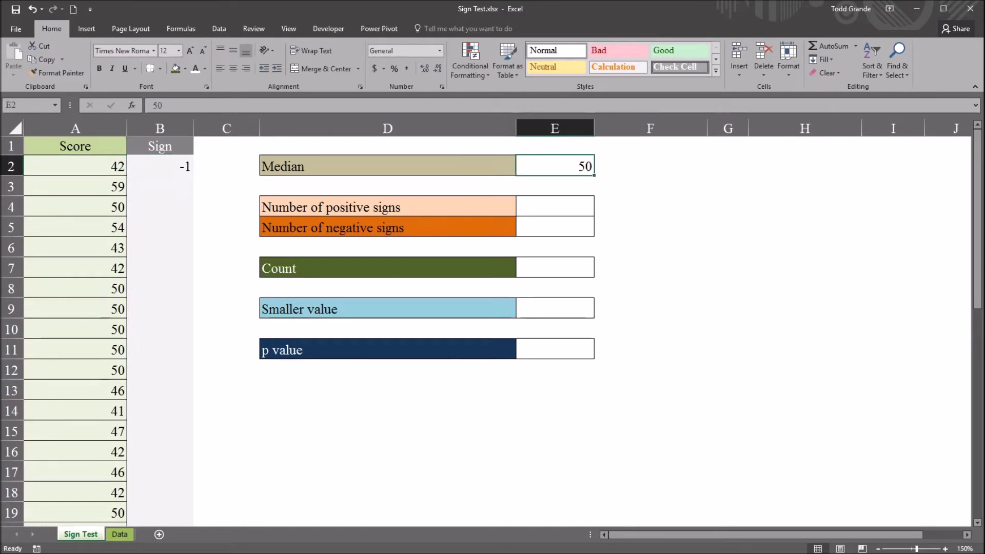
pyautogui.click(160, 166)
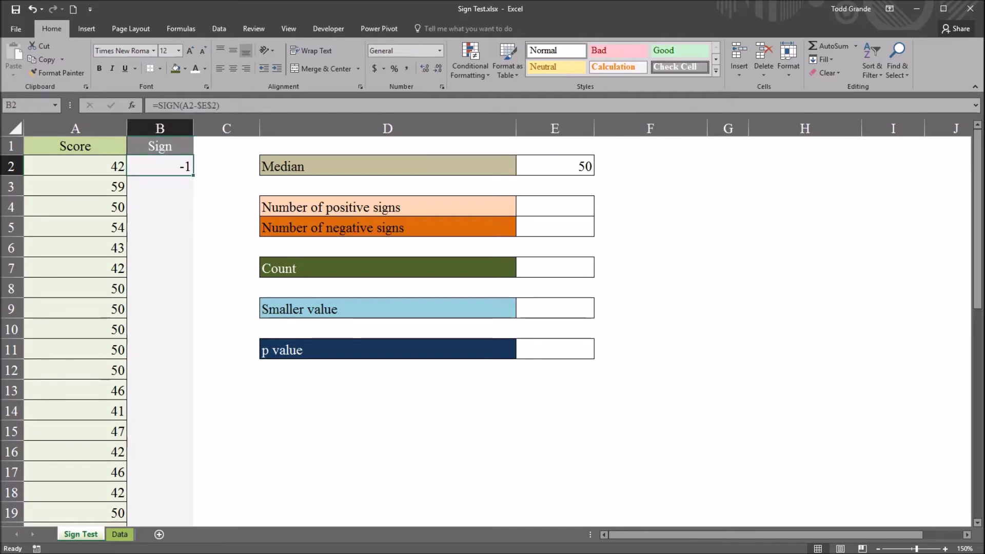
pyautogui.moveTo(193, 176); pyautogui.dragTo(193, 496)
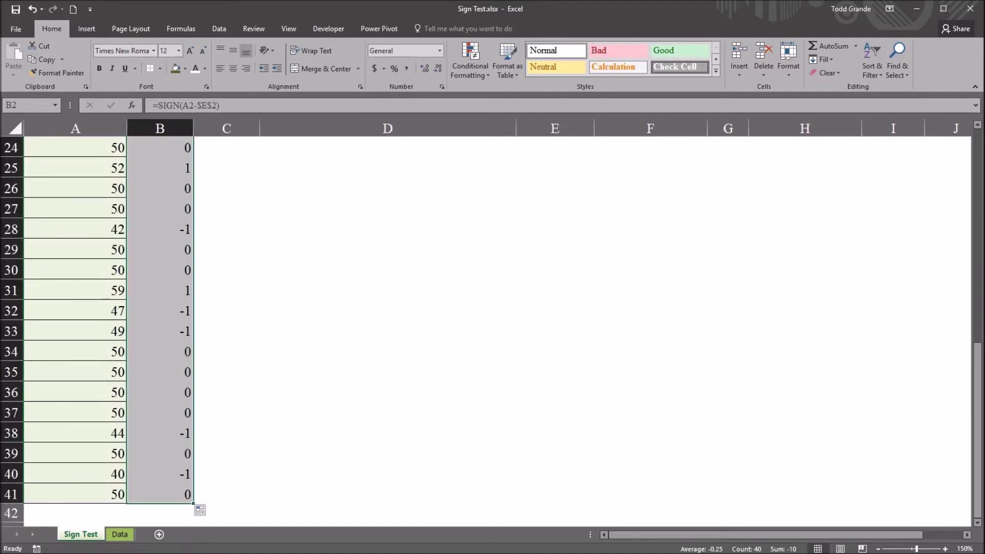
pyautogui.moveTo(977, 430); pyautogui.dragTo(978, 218)
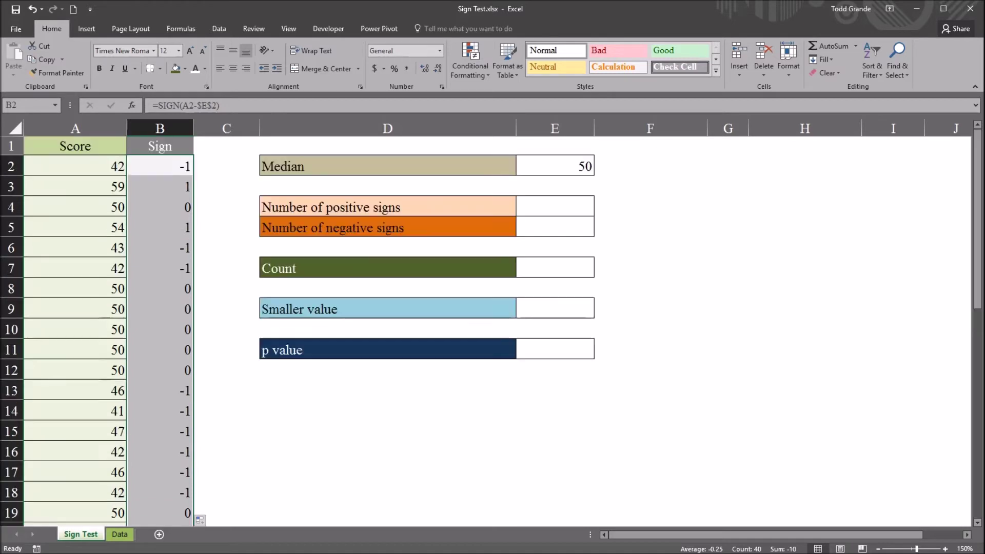
# Enter the formula =COUNTIF($B$2:$B$41,"=1") in cell E4 to count the positive signs, with the range made absolute.
pyautogui.click(555, 207)
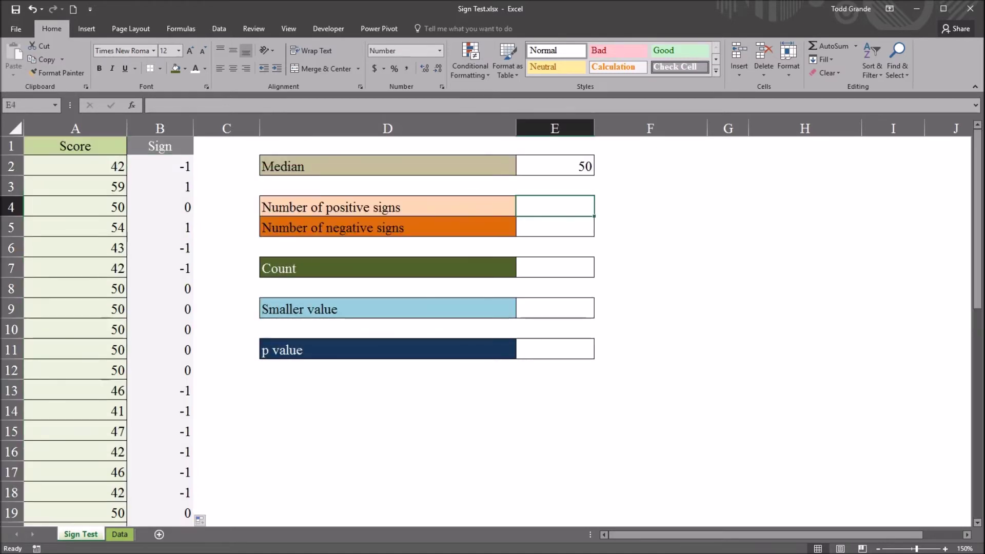
pyautogui.click(555, 227)
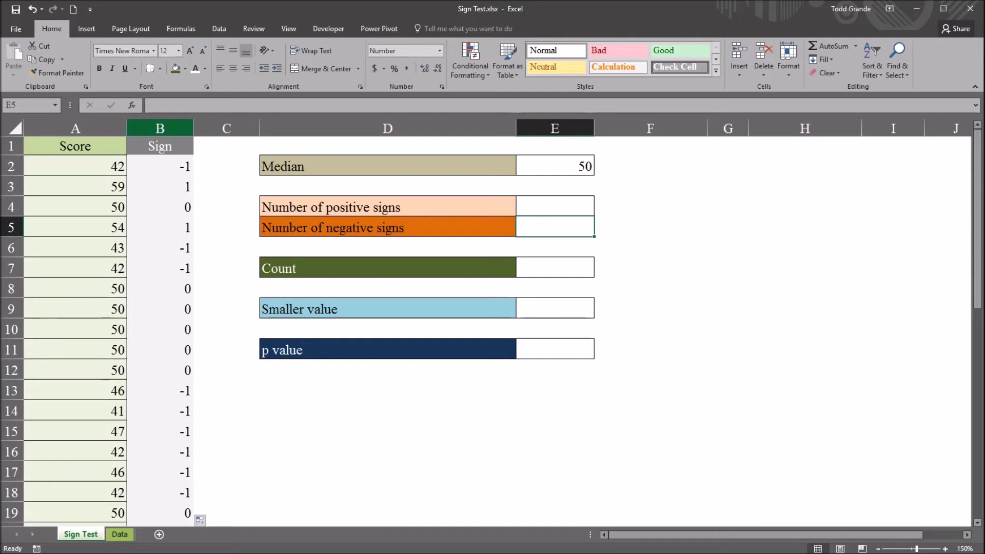
pyautogui.click(159, 128)
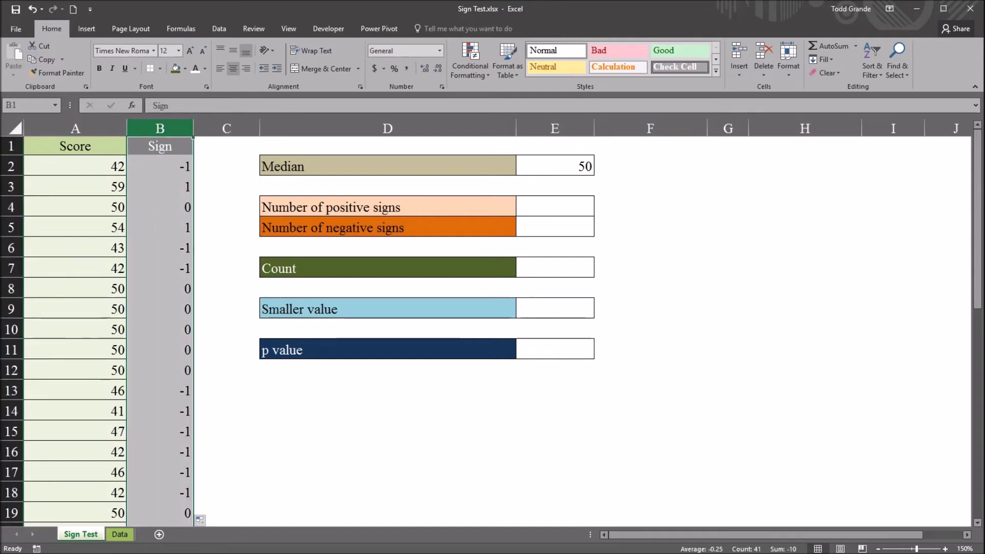
pyautogui.click(555, 206)
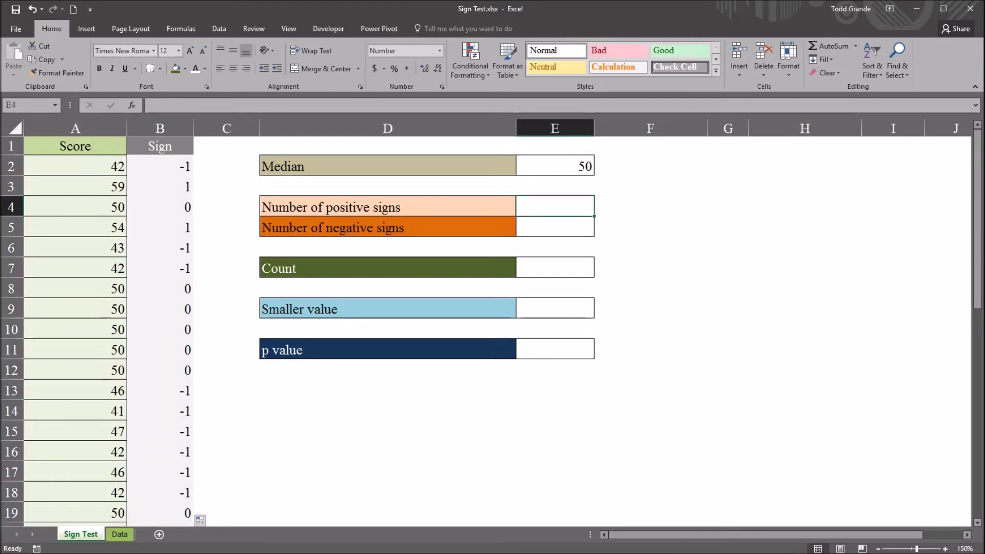
pyautogui.write('=')
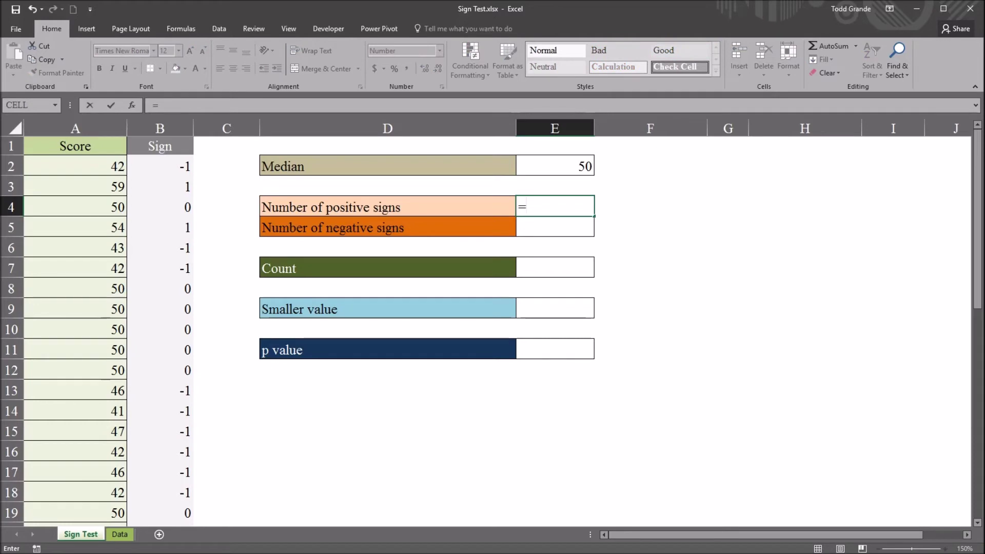
pyautogui.write('cou')
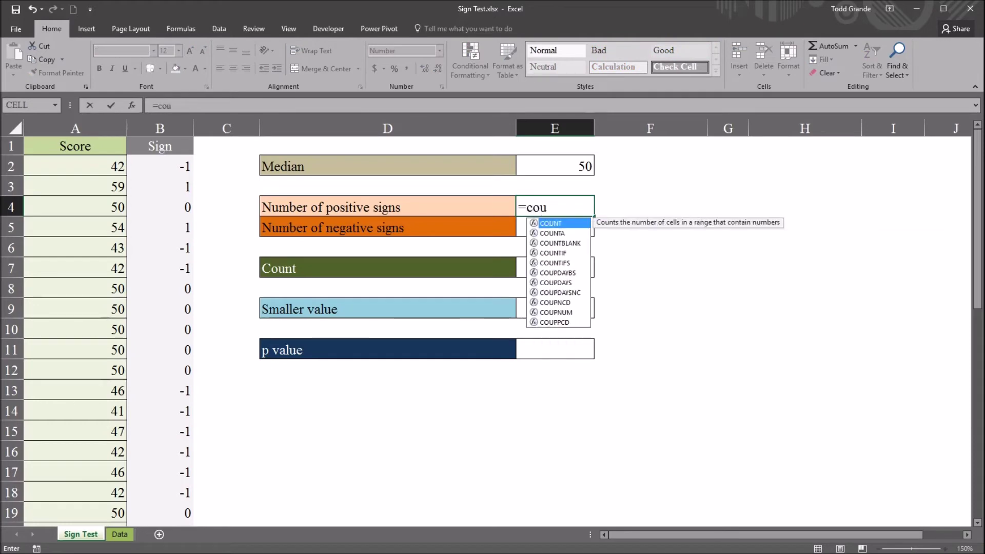
pyautogui.write('ntif(')
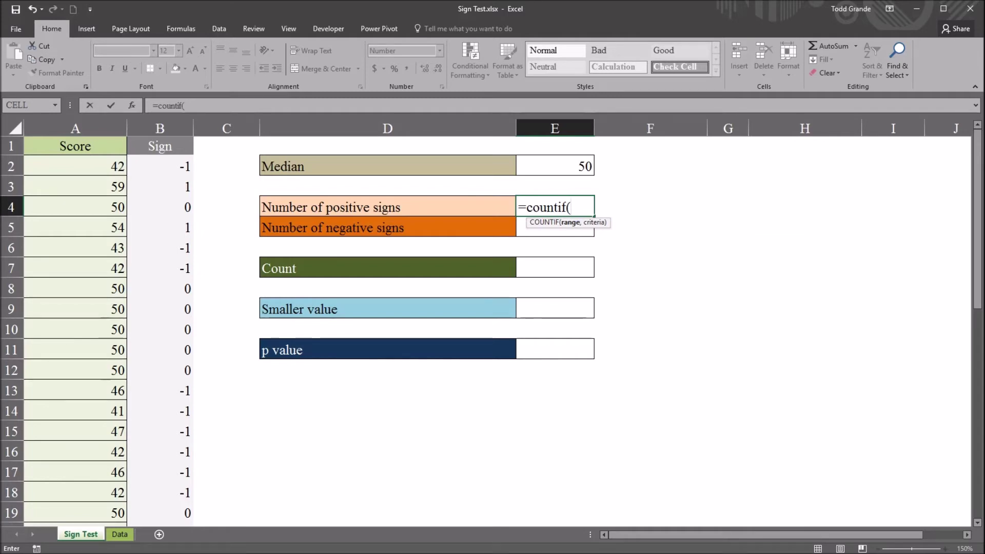
pyautogui.moveTo(160, 166); pyautogui.dragTo(190, 503)
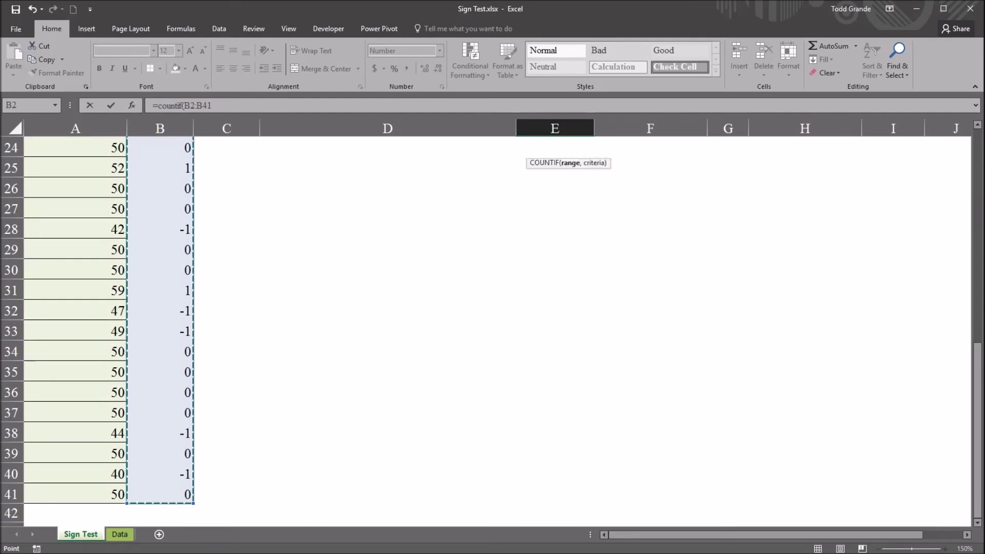
pyautogui.moveTo(978, 375); pyautogui.dragTo(978, 162)
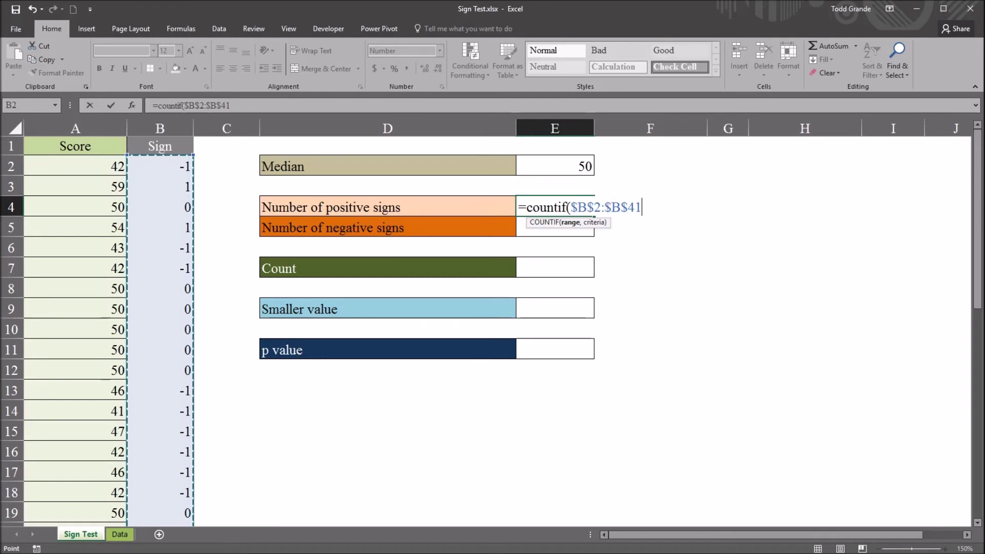
pyautogui.write(',"')
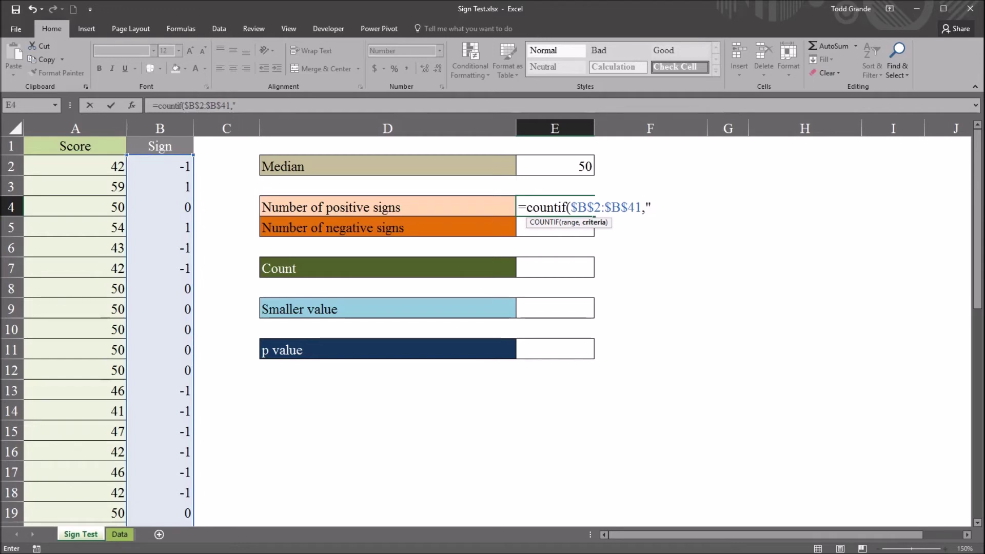
pyautogui.write('=1"')
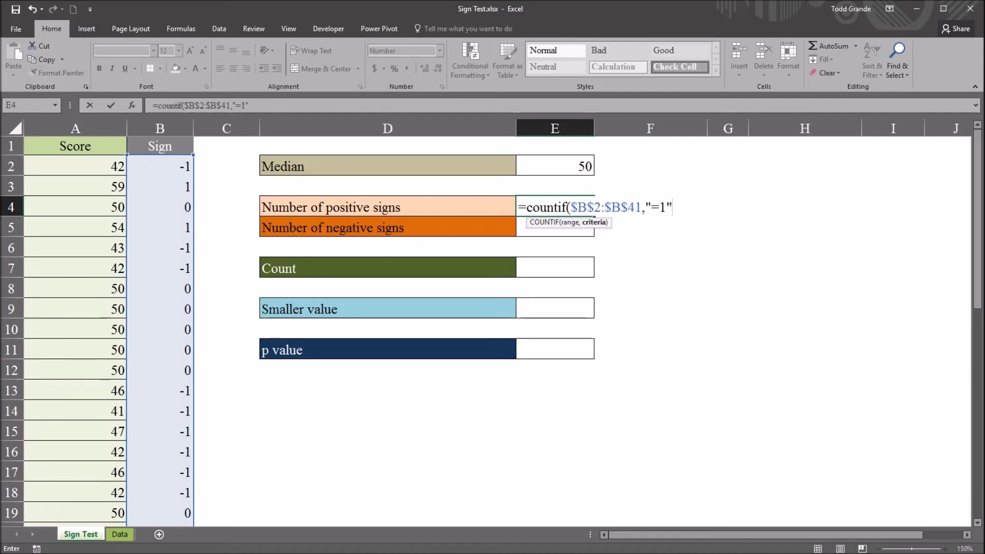
pyautogui.hotkey('ctrl', 'Return')
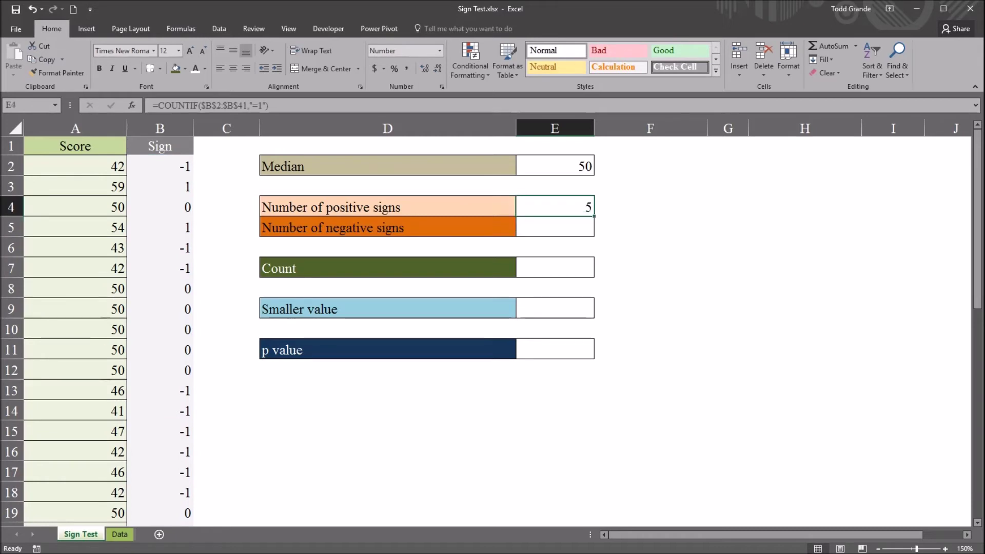
# Fill the positive-sign count formula from E4 down into E5.
pyautogui.click(160, 145)
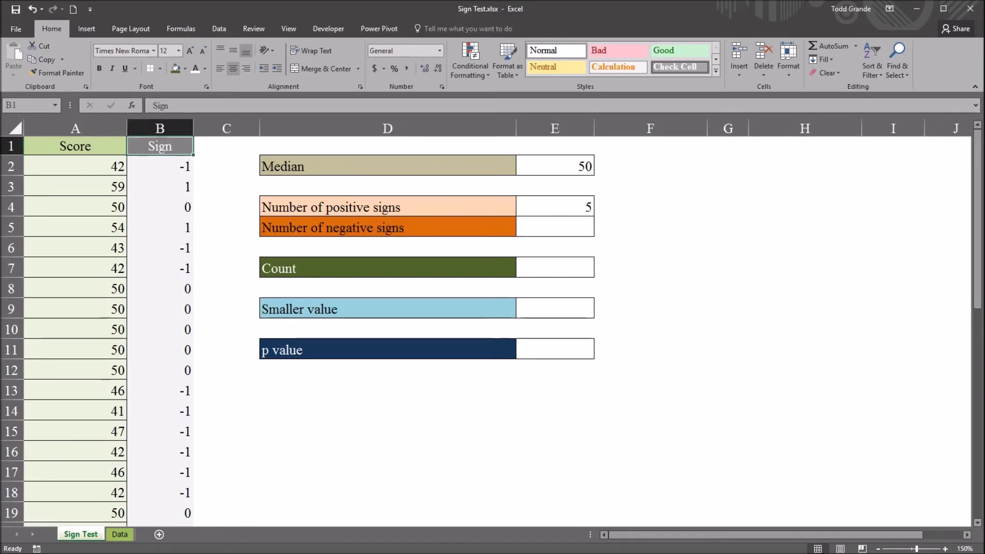
pyautogui.click(160, 166)
pyautogui.click(555, 207)
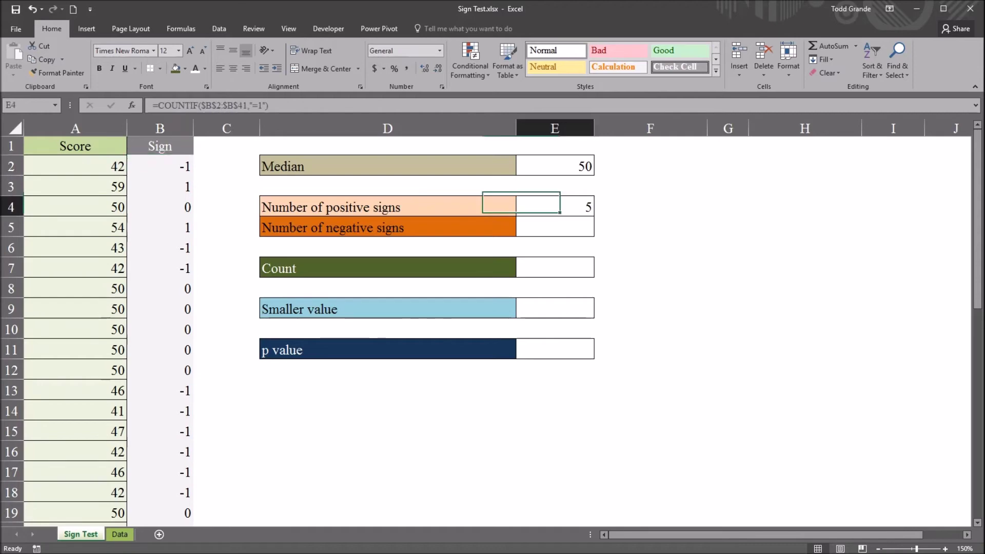
pyautogui.moveTo(594, 216); pyautogui.dragTo(594, 236)
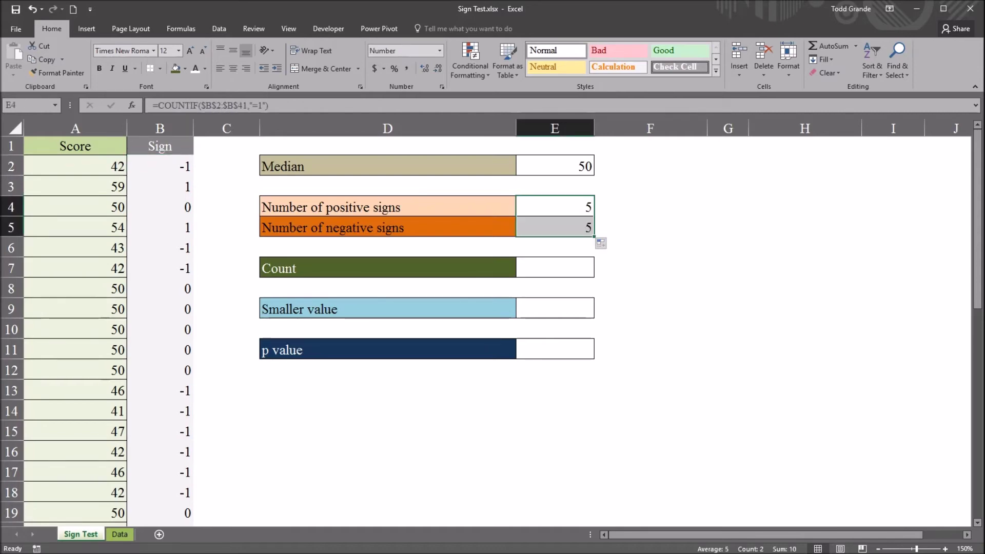
# Change the criterion of the COUNTIF formula in E5 to "=-1" so it counts the negative signs.
pyautogui.click(556, 228)
pyautogui.click(268, 105)
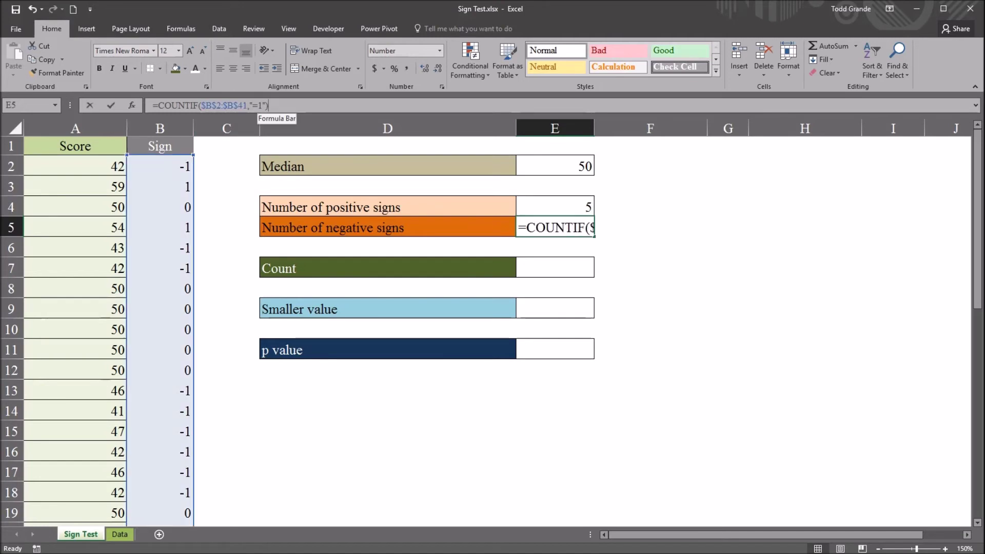
pyautogui.click(261, 105)
pyautogui.write('-')
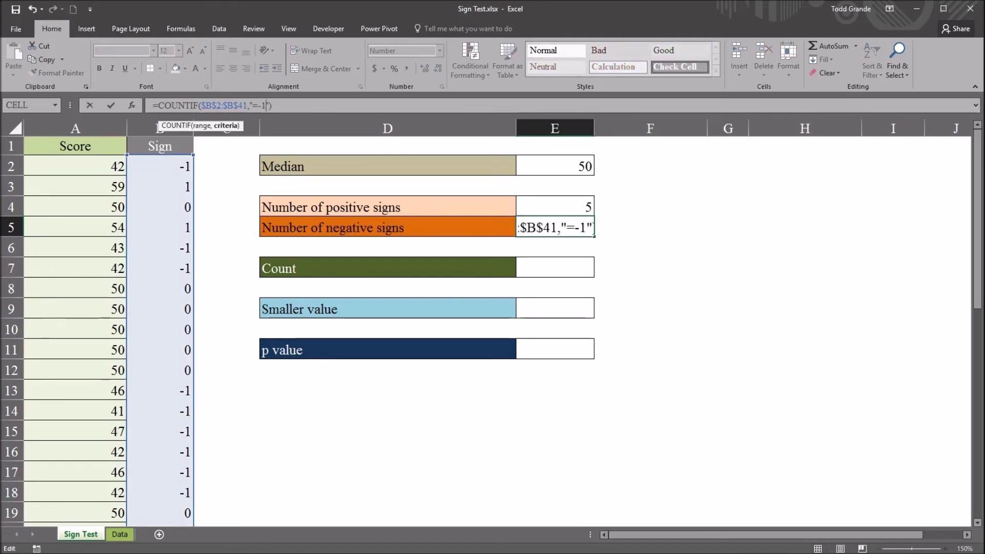
pyautogui.press('Return')
pyautogui.press('Up')
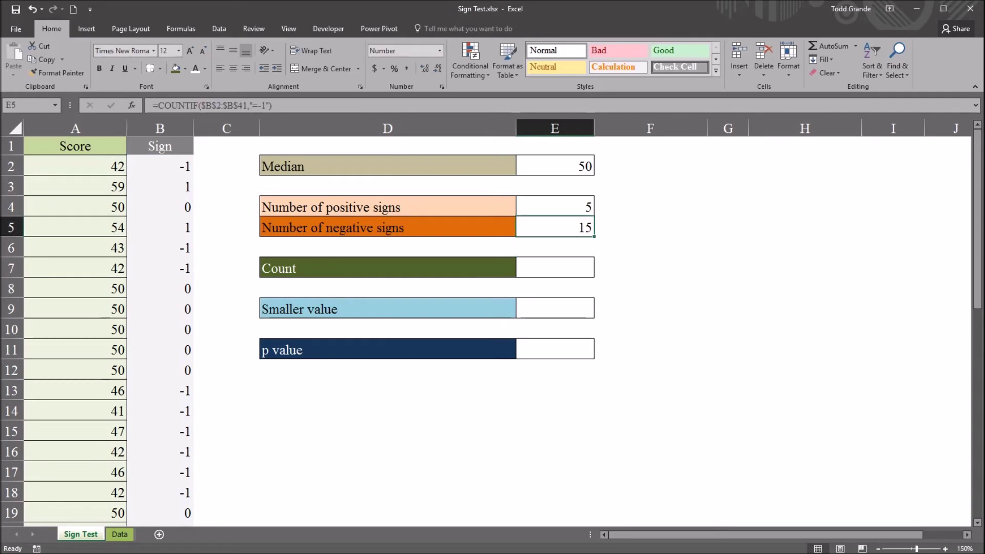
# Enter the formula =E4+E5 in the Count cell E7 to total the positive and negative signs.
pyautogui.click(160, 129)
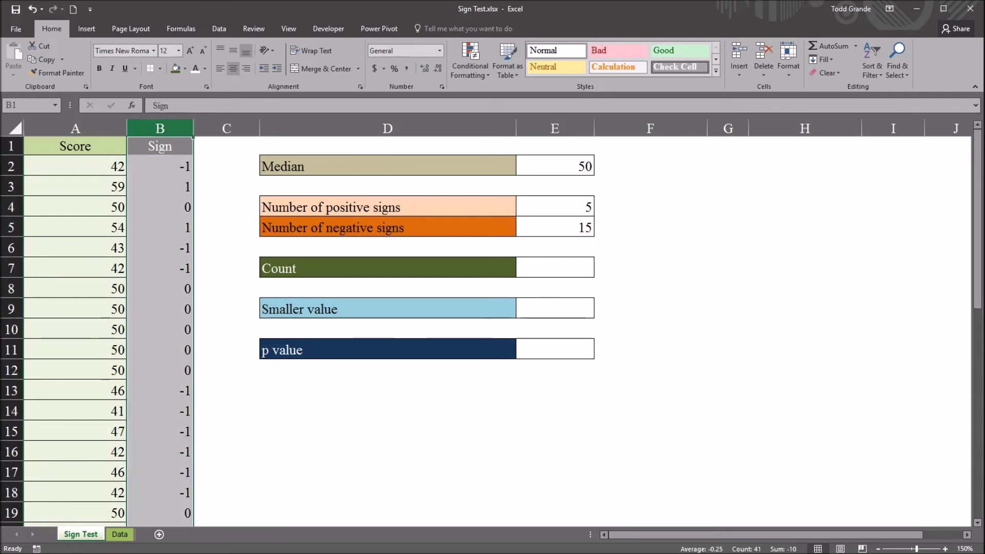
pyautogui.click(554, 207)
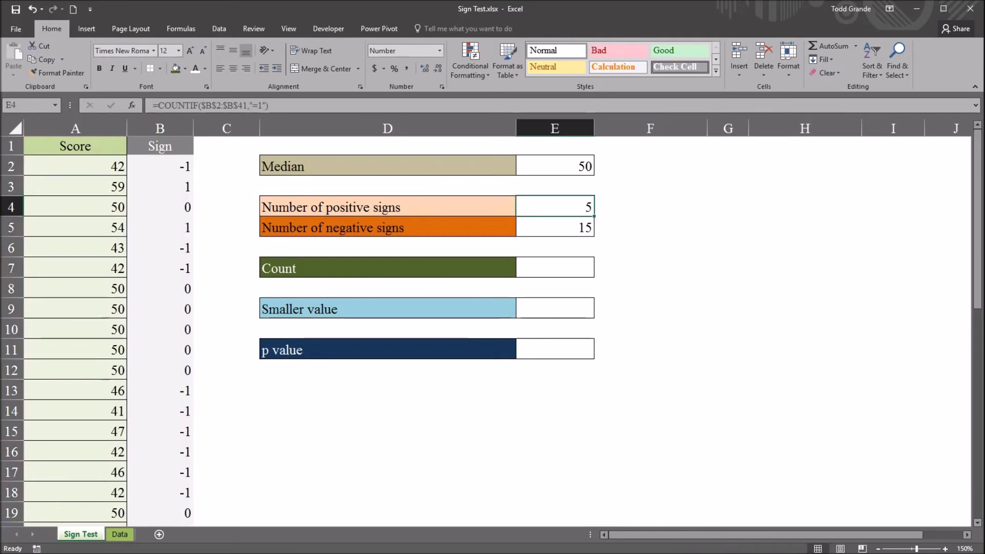
pyautogui.click(555, 228)
pyautogui.click(555, 268)
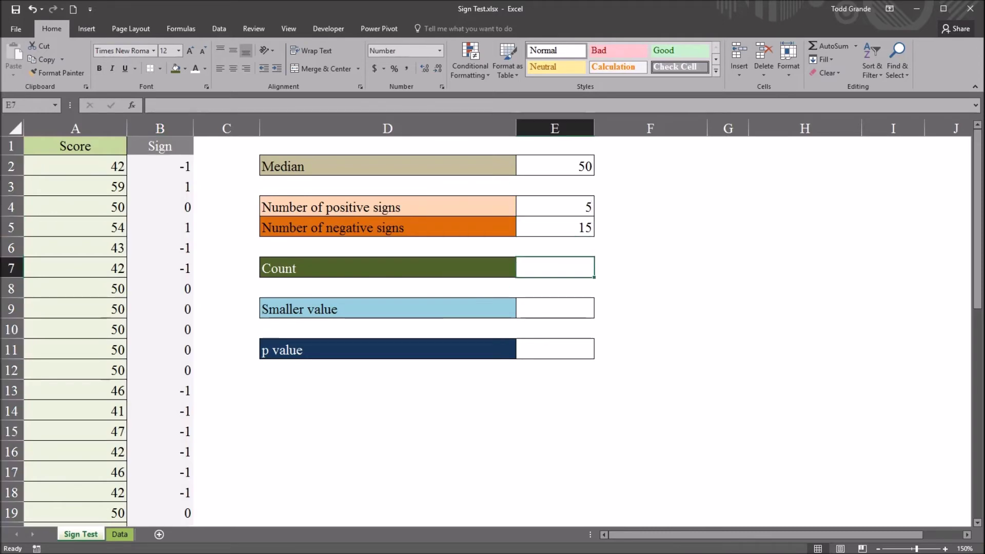
pyautogui.click(555, 207)
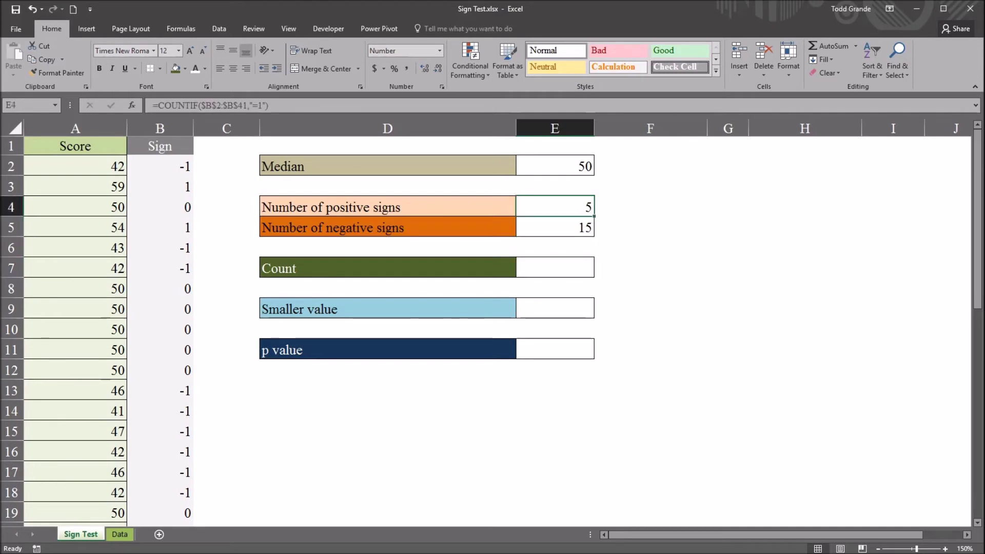
pyautogui.click(555, 227)
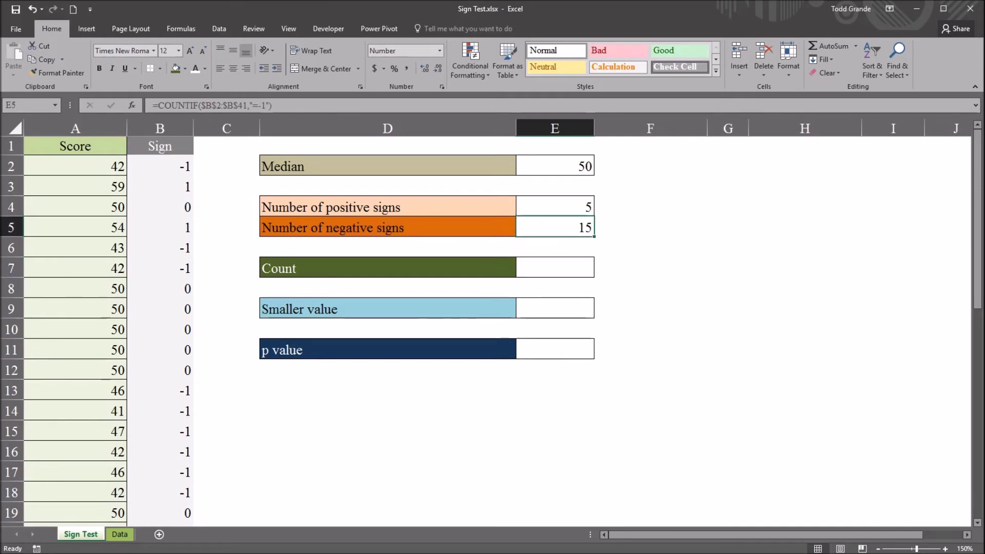
pyautogui.click(555, 268)
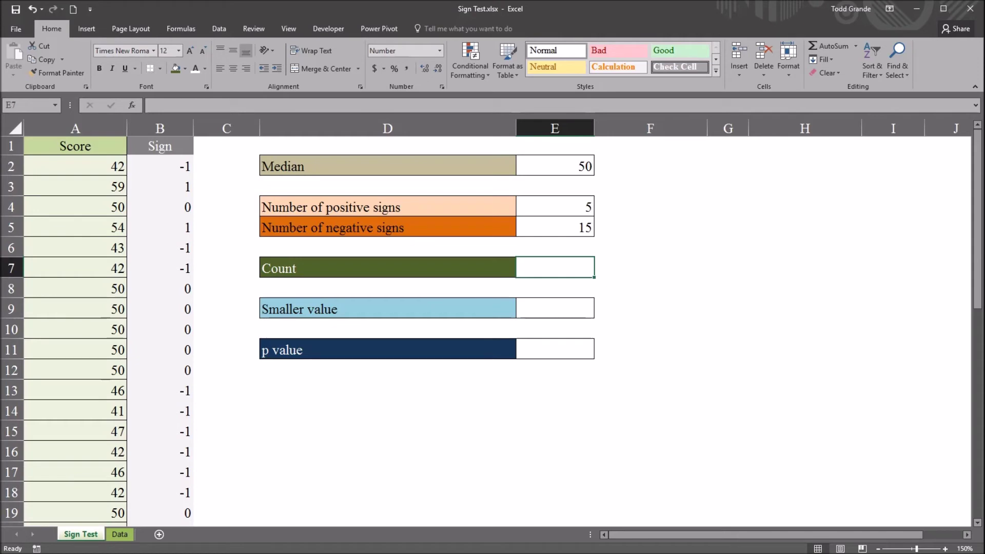
pyautogui.write('=')
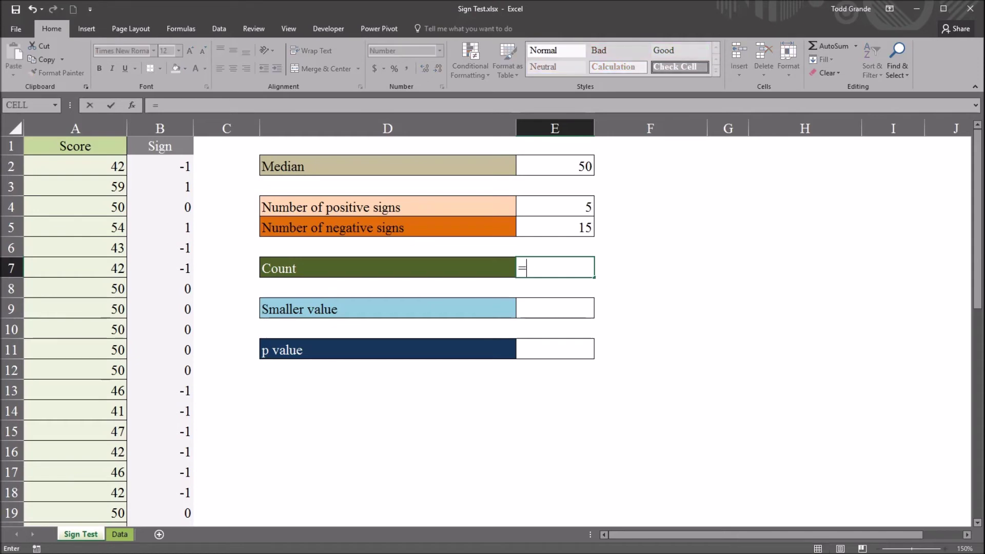
pyautogui.click(555, 207)
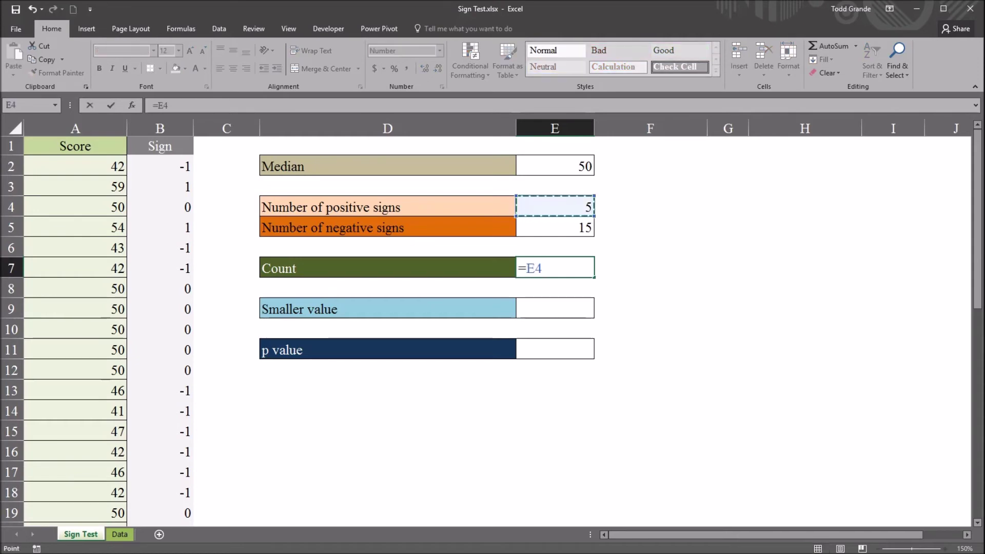
pyautogui.write('+E5')
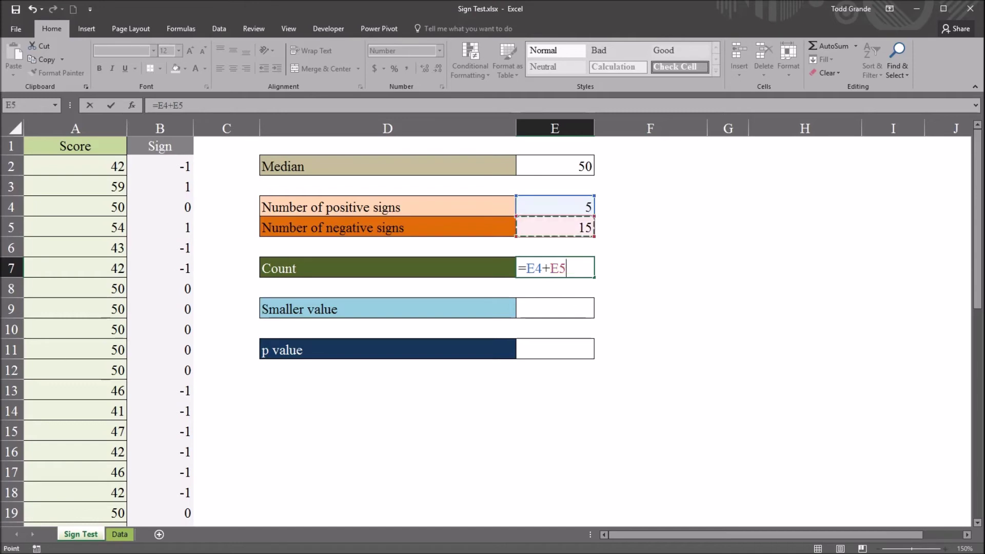
pyautogui.hotkey('ctrl', 'Return')
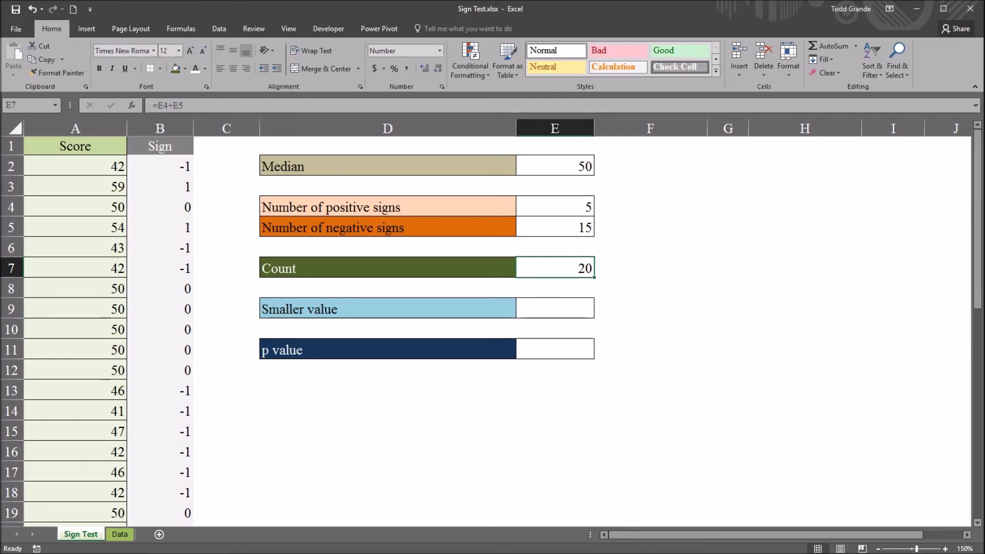
# Examine the positive and negative sign counts in E4 and E5 to compare which one is smaller.
pyautogui.click(160, 166)
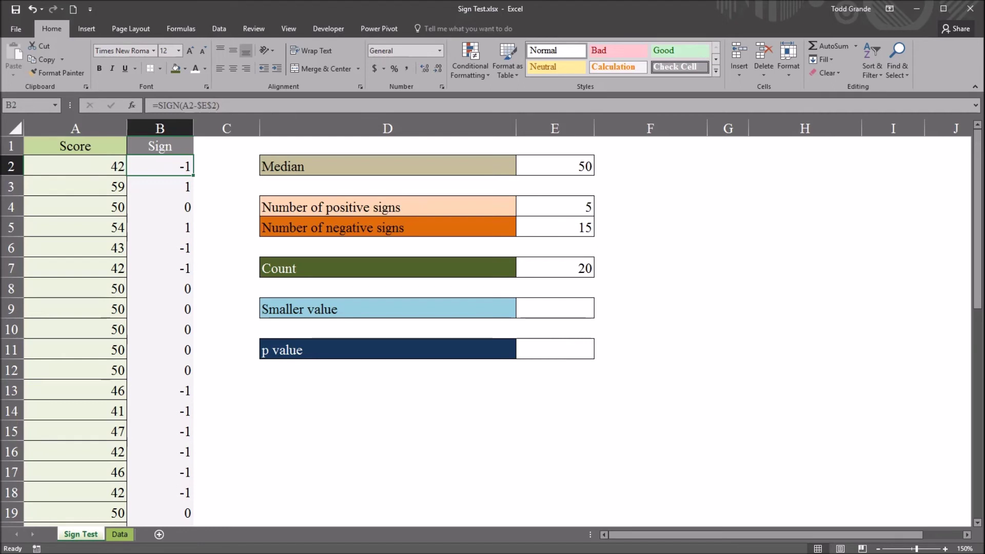
pyautogui.click(555, 308)
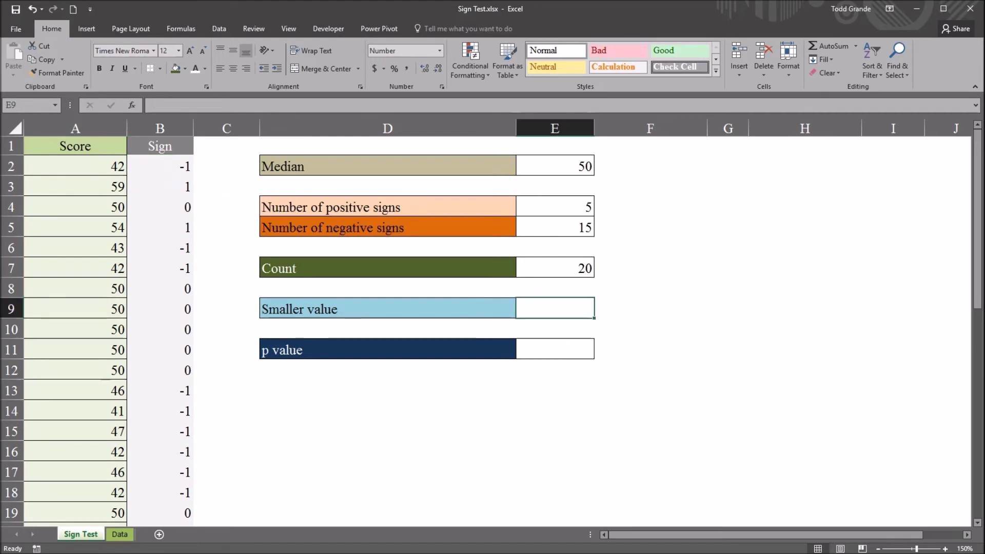
pyautogui.click(555, 206)
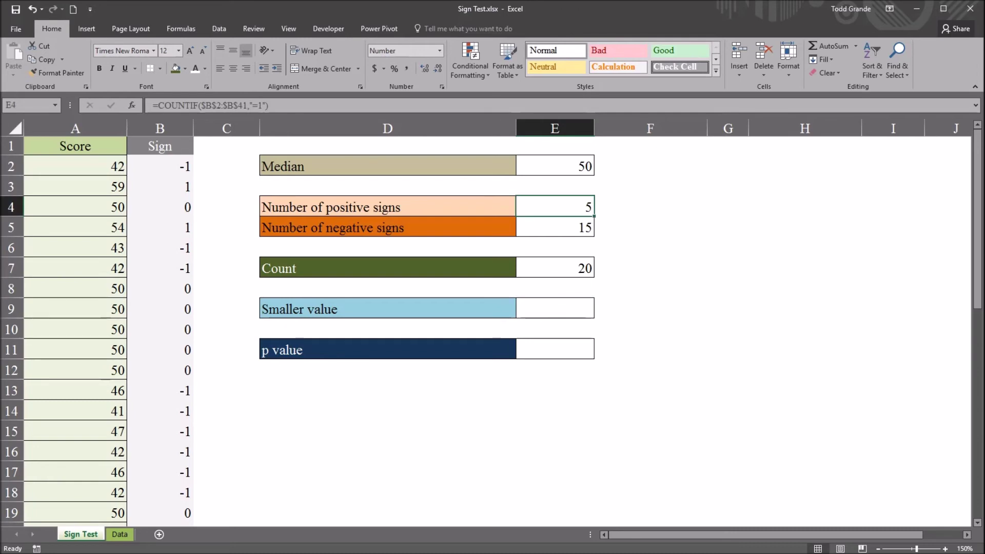
pyautogui.click(555, 227)
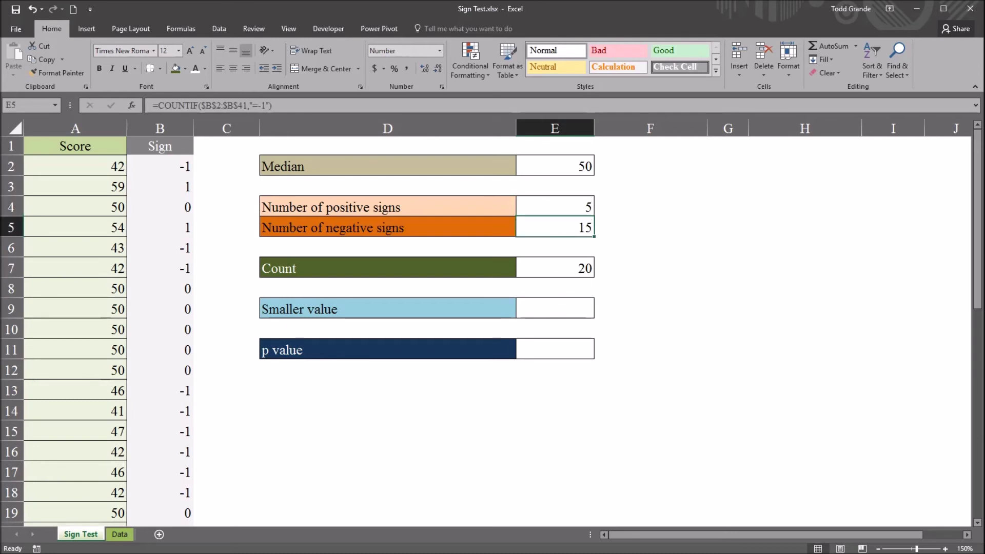
pyautogui.click(555, 309)
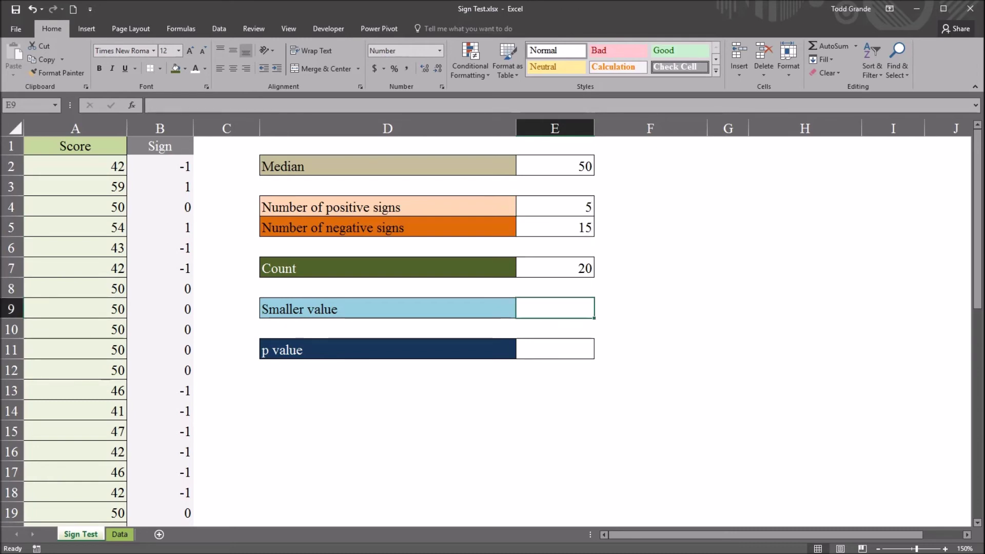
pyautogui.click(555, 207)
pyautogui.click(555, 227)
pyautogui.click(555, 207)
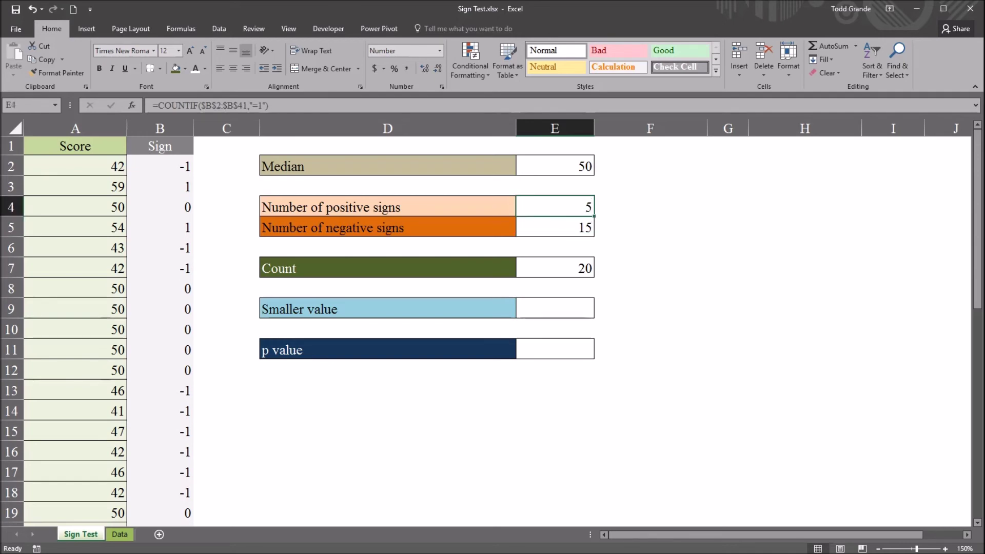
# Enter the formula =MIN(E4:E5) in the Smaller value cell E9 to get the lower of the two sign counts.
pyautogui.click(554, 308)
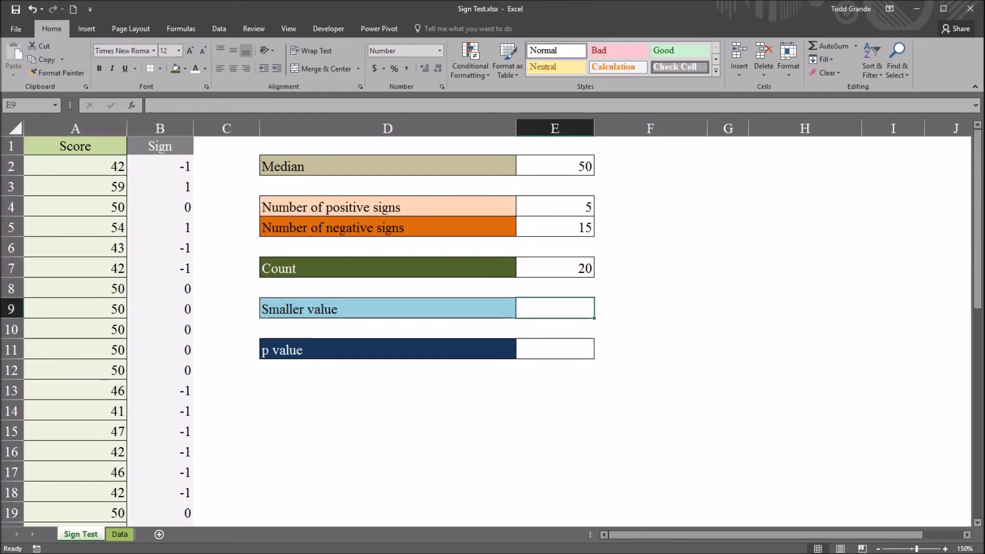
pyautogui.write('=')
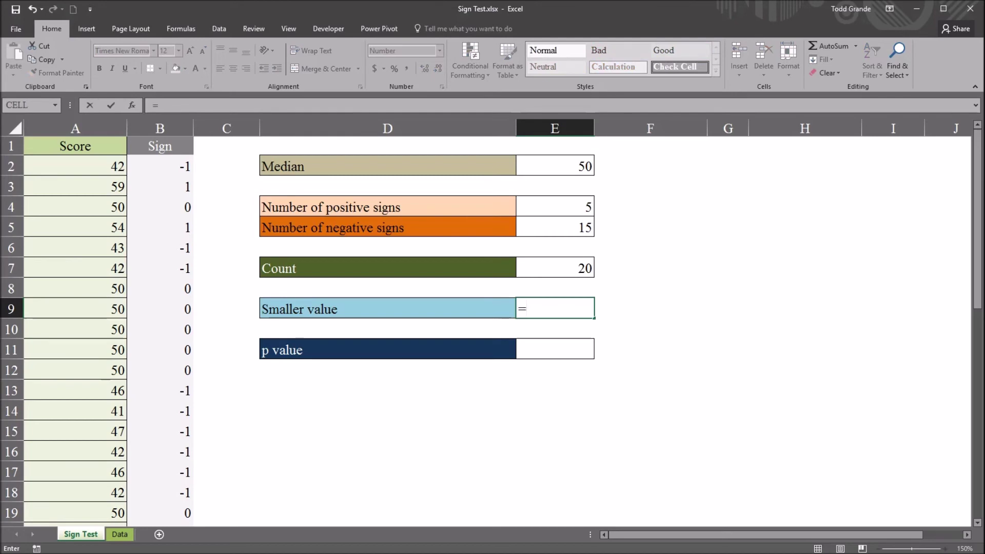
pyautogui.write('min')
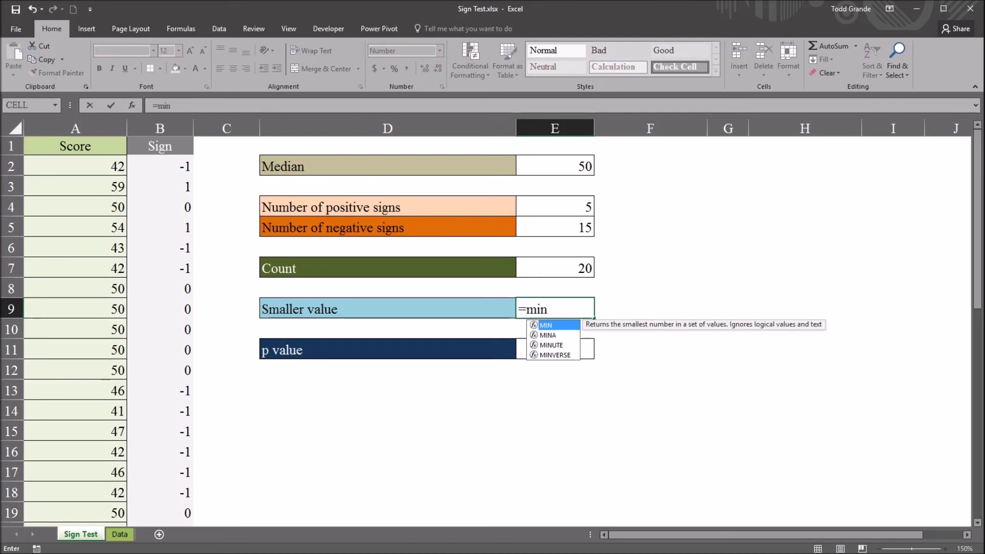
pyautogui.write('(')
pyautogui.click(554, 207)
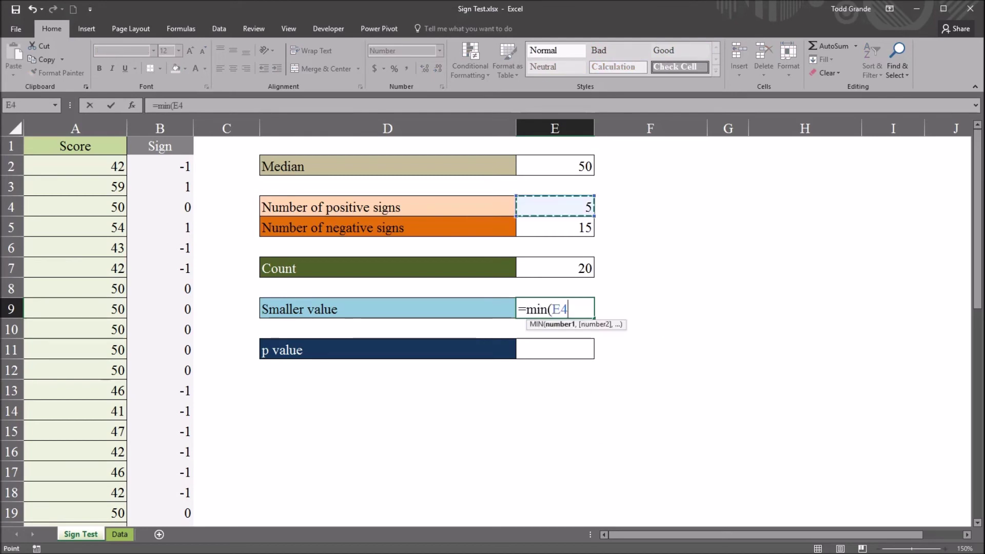
pyautogui.moveTo(554, 206); pyautogui.dragTo(555, 227)
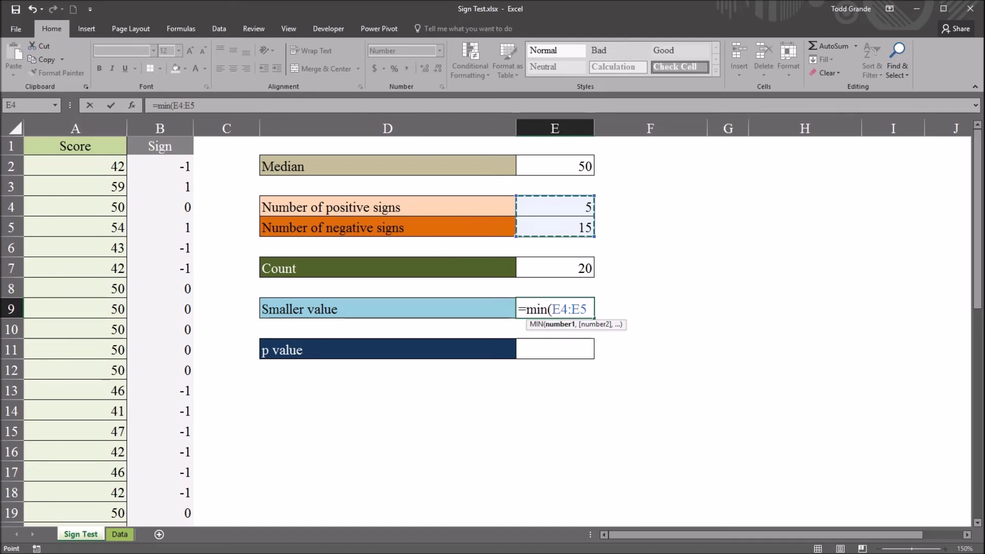
pyautogui.write(')')
pyautogui.hotkey('ctrl', 'Return')
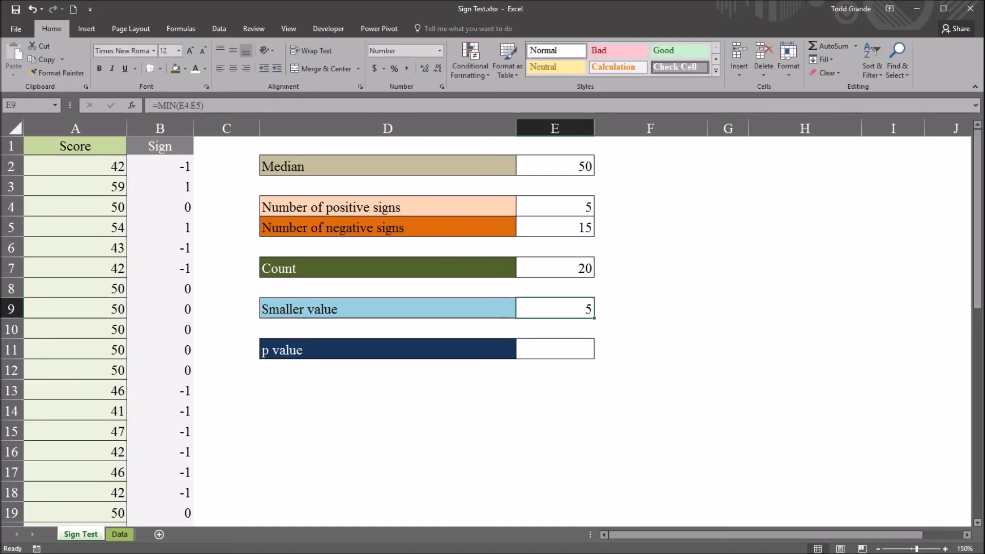
# Enter the formula =BINOM.DIST(E9,E7,.5,true)*2 in the p value cell E11 to calculate the two-tailed p value.
pyautogui.click(555, 350)
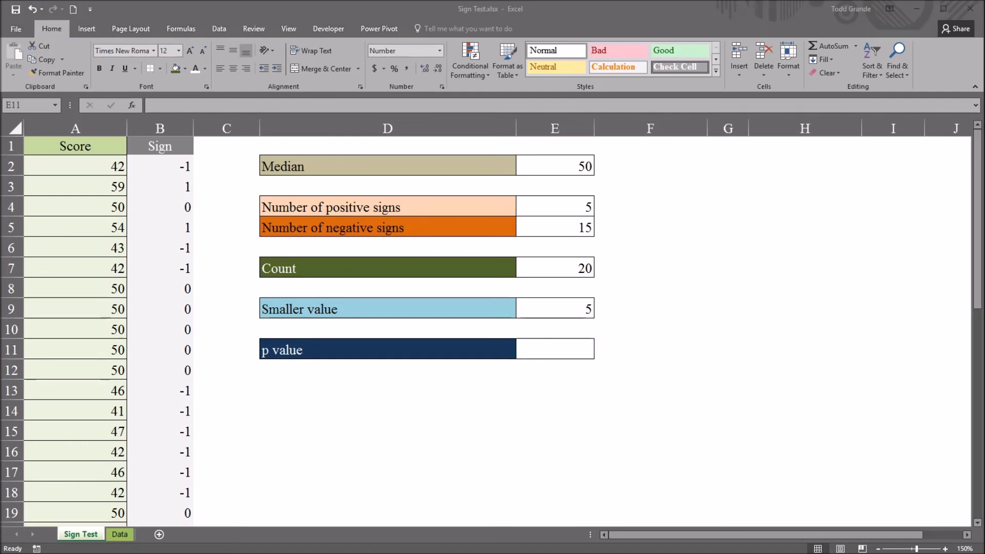
pyautogui.write('=')
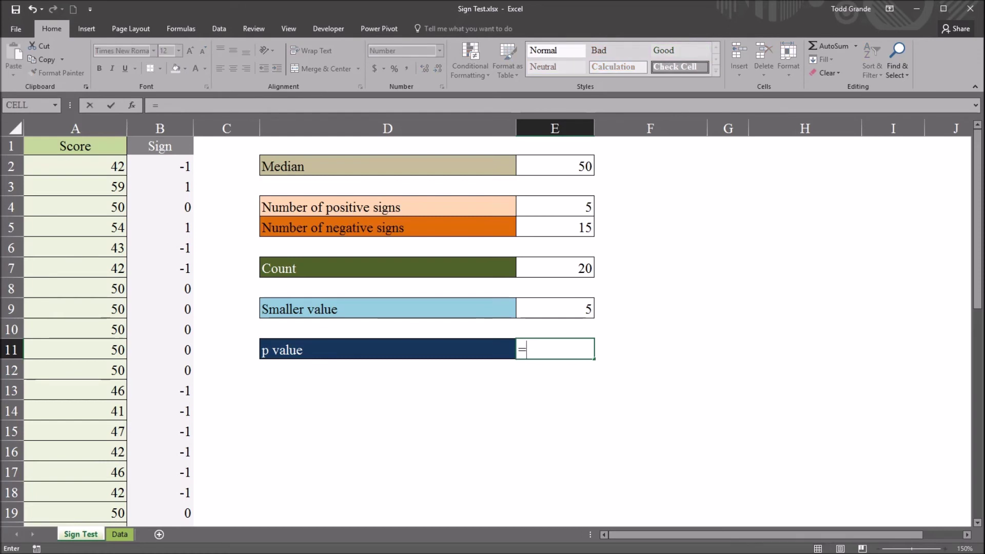
pyautogui.write('bin')
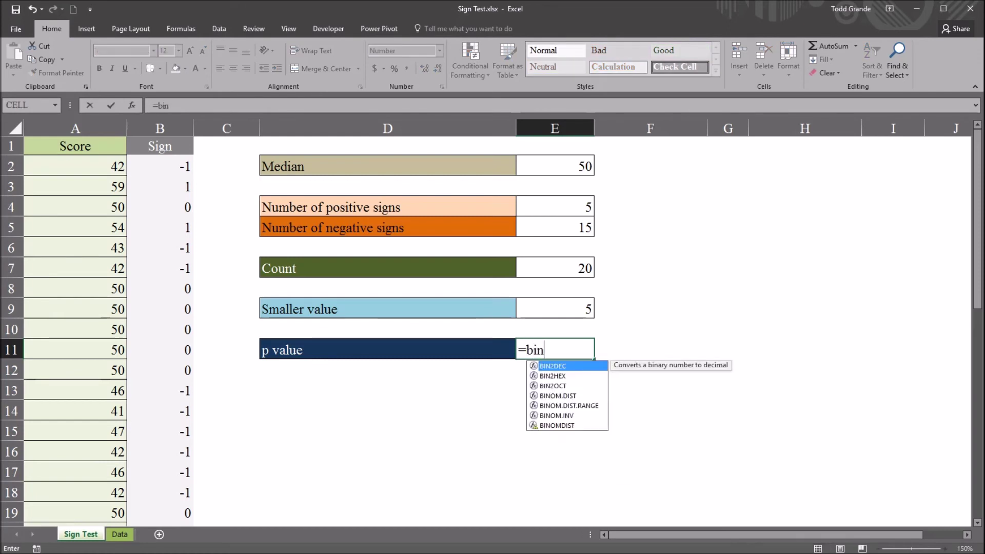
pyautogui.press('Down')
pyautogui.press('Down')
pyautogui.press('Down')
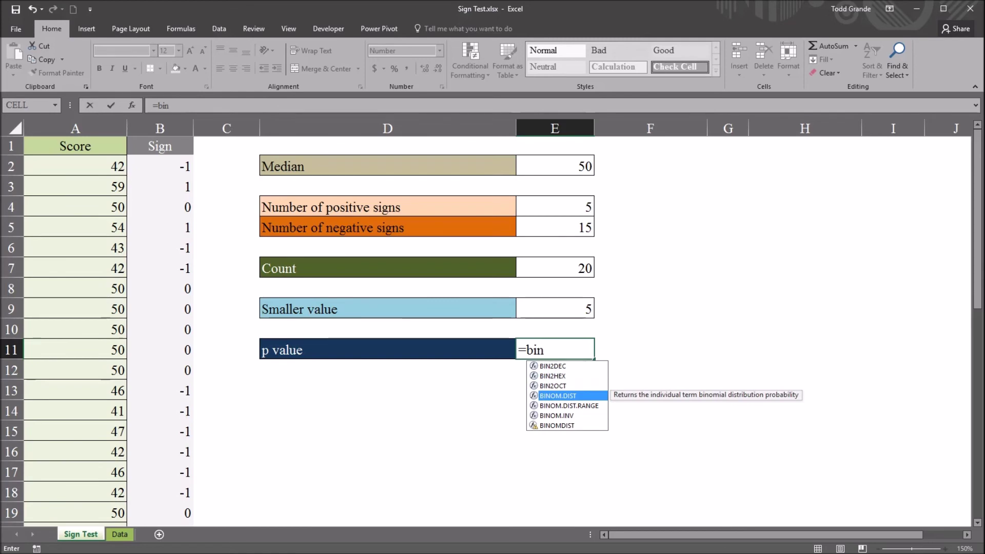
pyautogui.press('Tab')
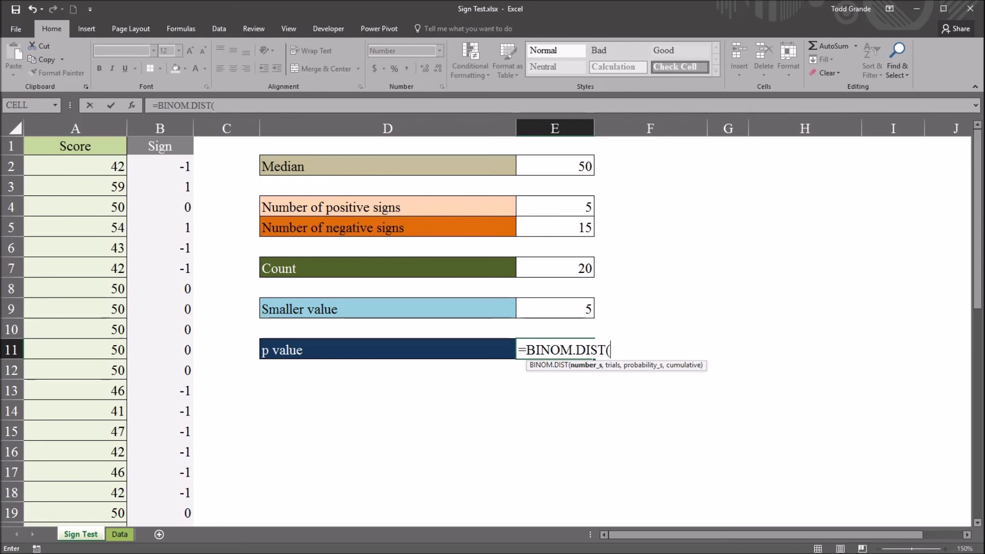
pyautogui.click(554, 309)
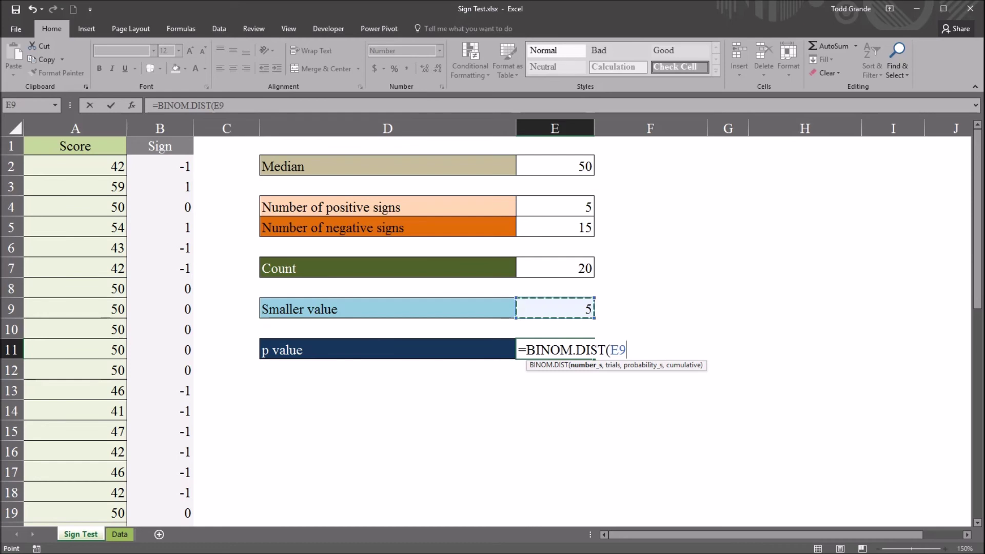
pyautogui.write(',')
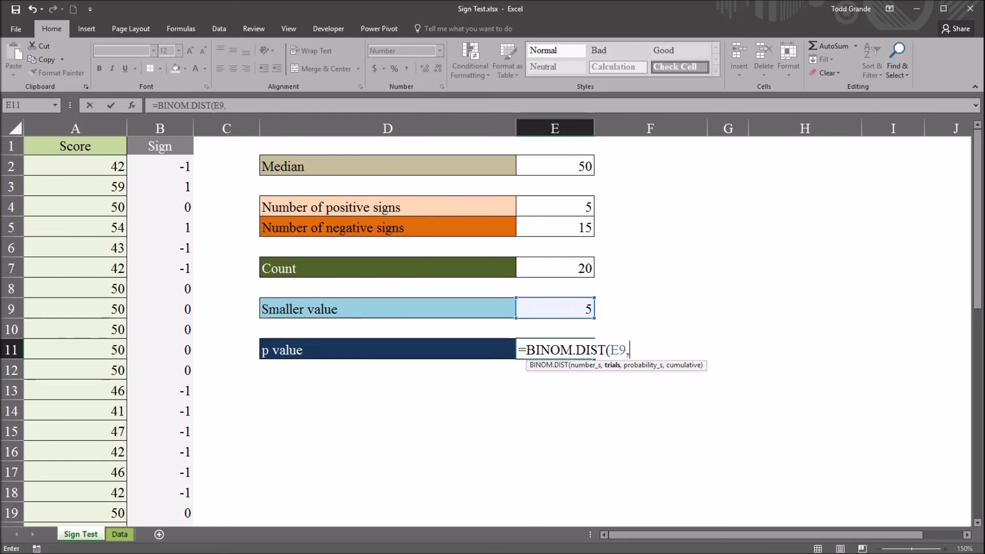
pyautogui.click(555, 268)
pyautogui.write(',')
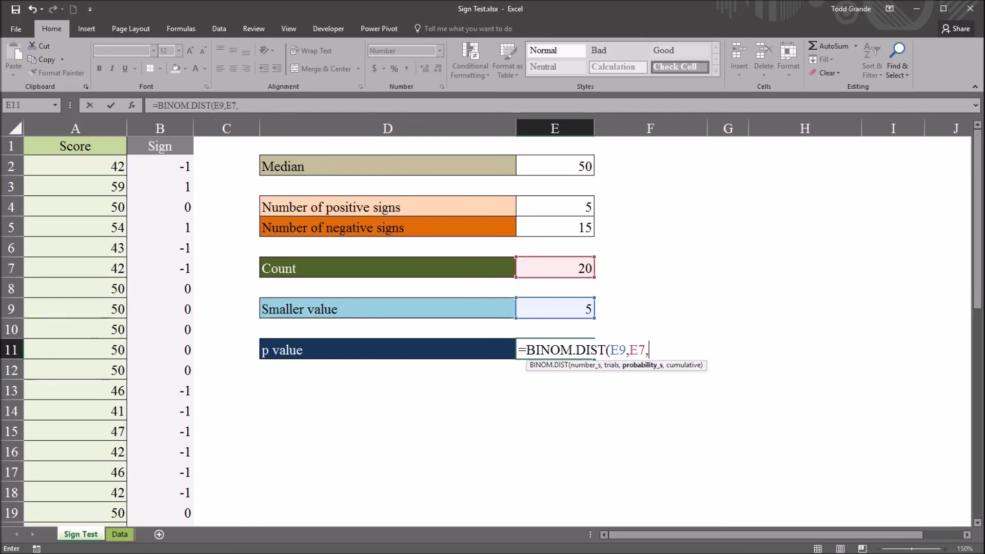
pyautogui.write('.5,true')
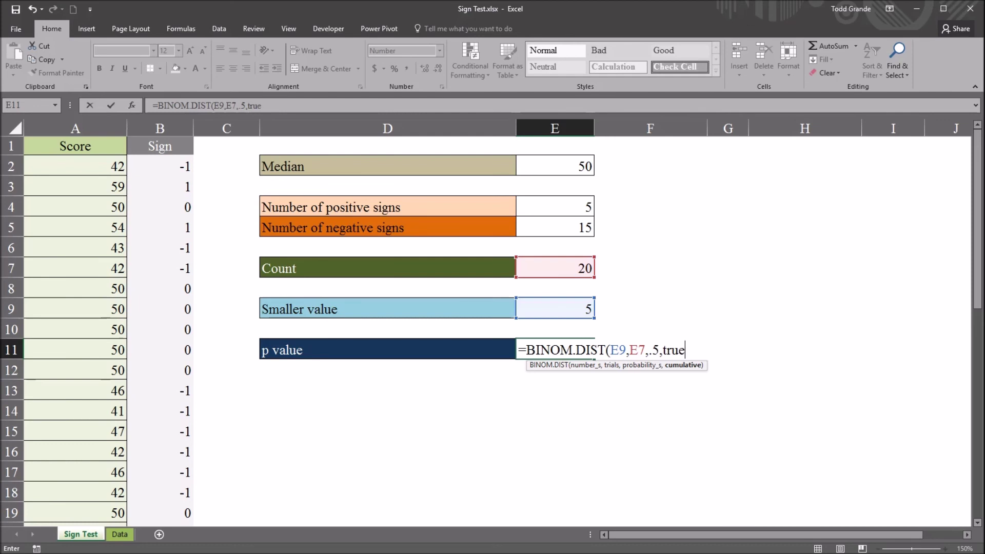
pyautogui.write(')')
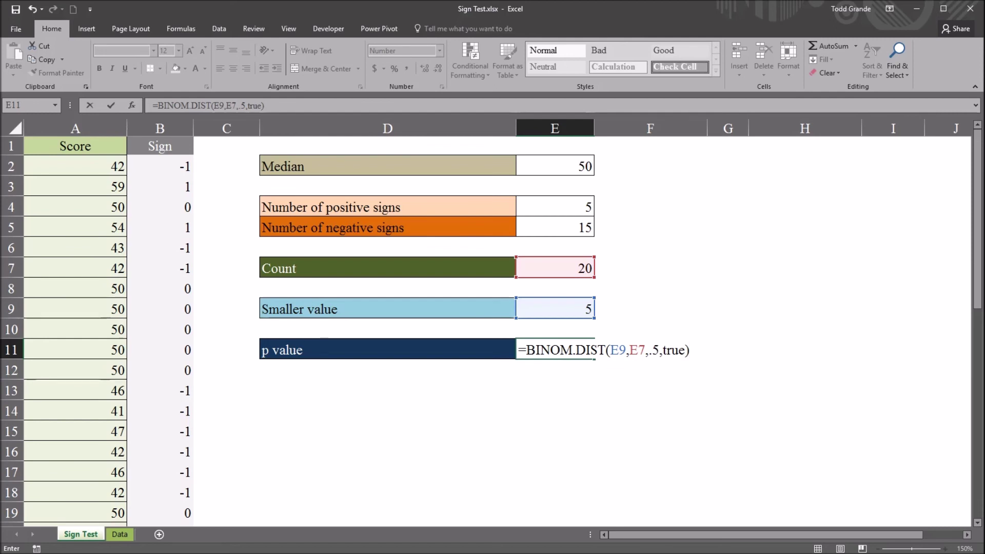
pyautogui.write('*2')
pyautogui.press('Return')
pyautogui.click(554, 350)
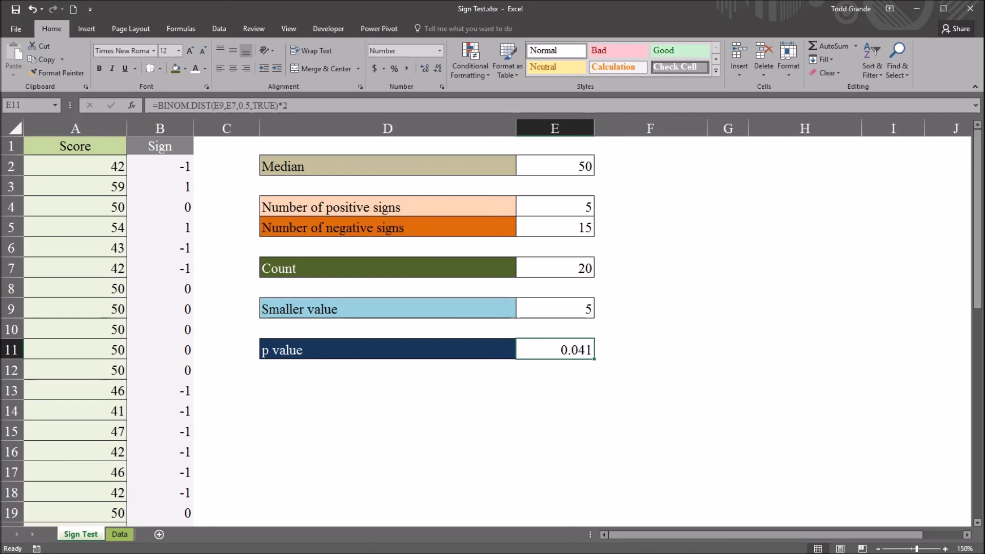
pyautogui.click(388, 351)
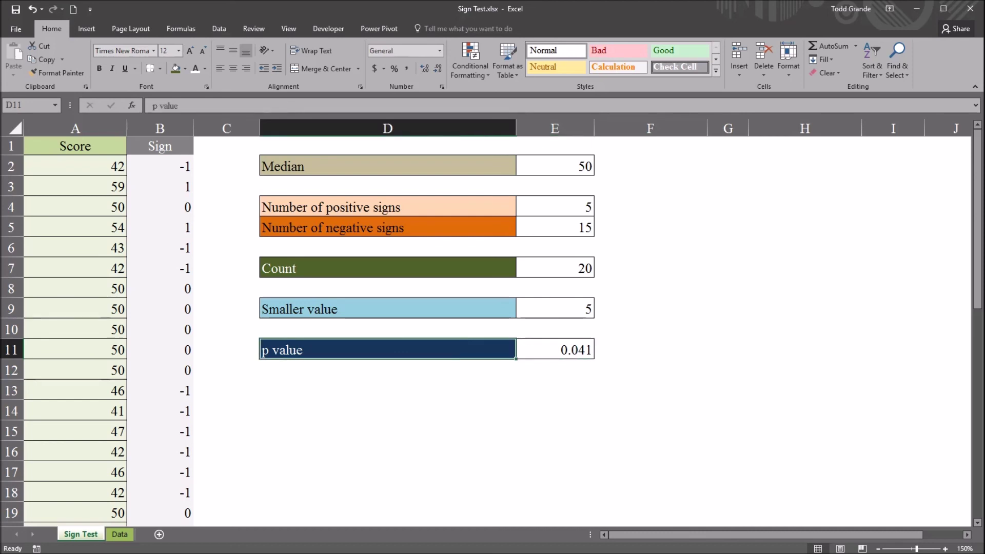
pyautogui.click(555, 350)
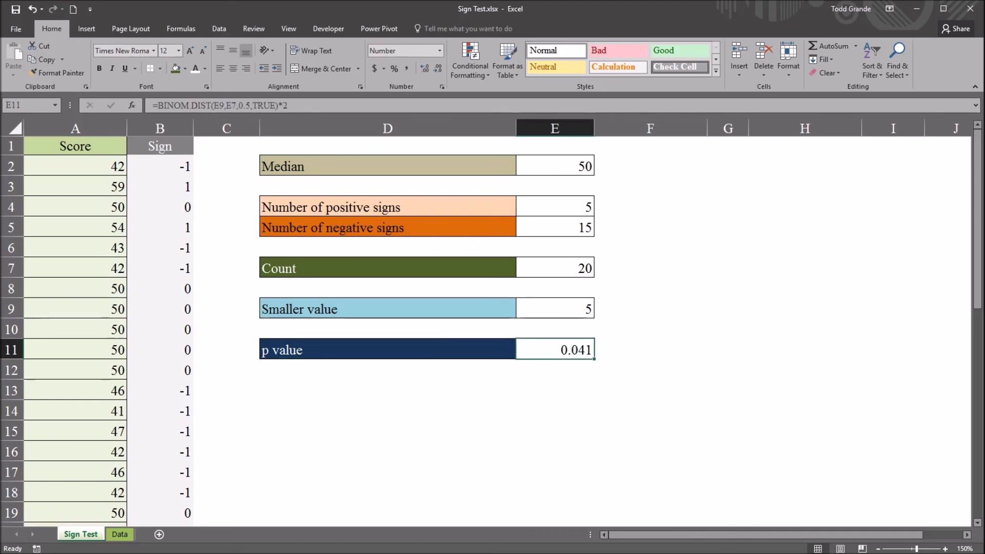